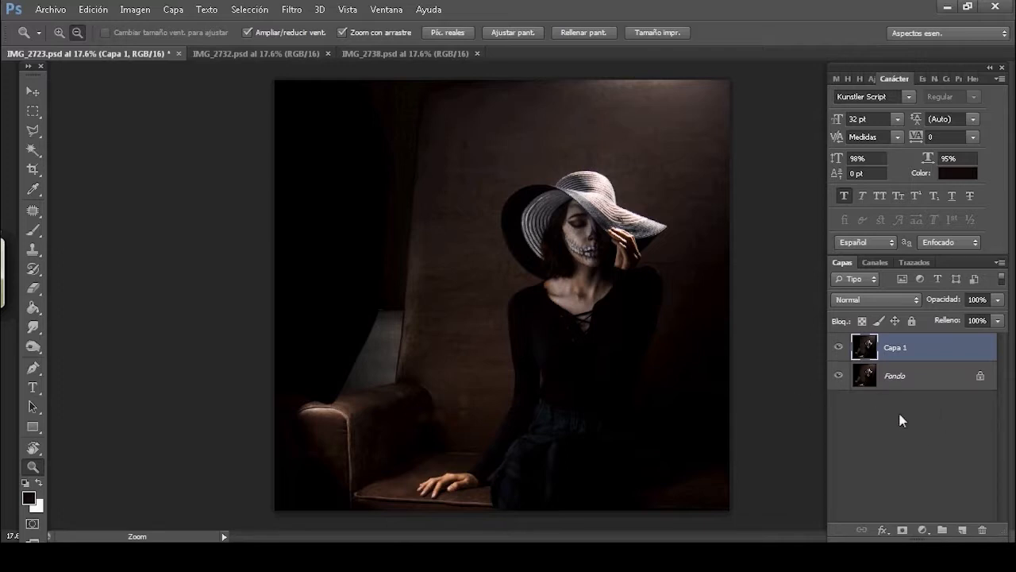
On a new layer above Capa 1, clone the sofa's texture over the dark notch along the armrest's upper edge.
{"action": "left_click", "coordinate": [33, 249]}
{"action": "left_click", "coordinate": [963, 529]}
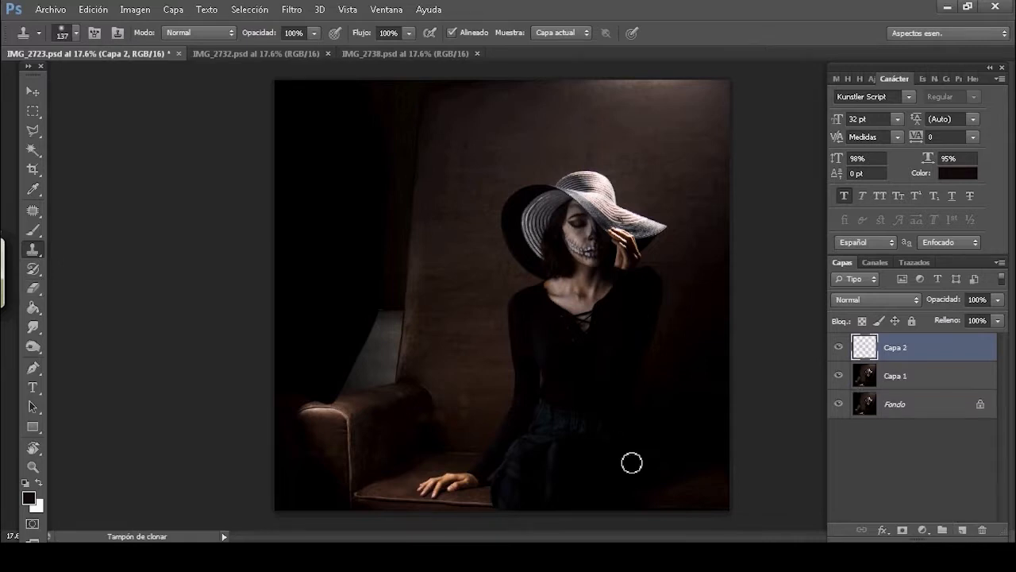
{"action": "key", "text": "z"}
{"action": "left_click_drag", "start_coordinate": [310, 386], "coordinate": [387, 359]}
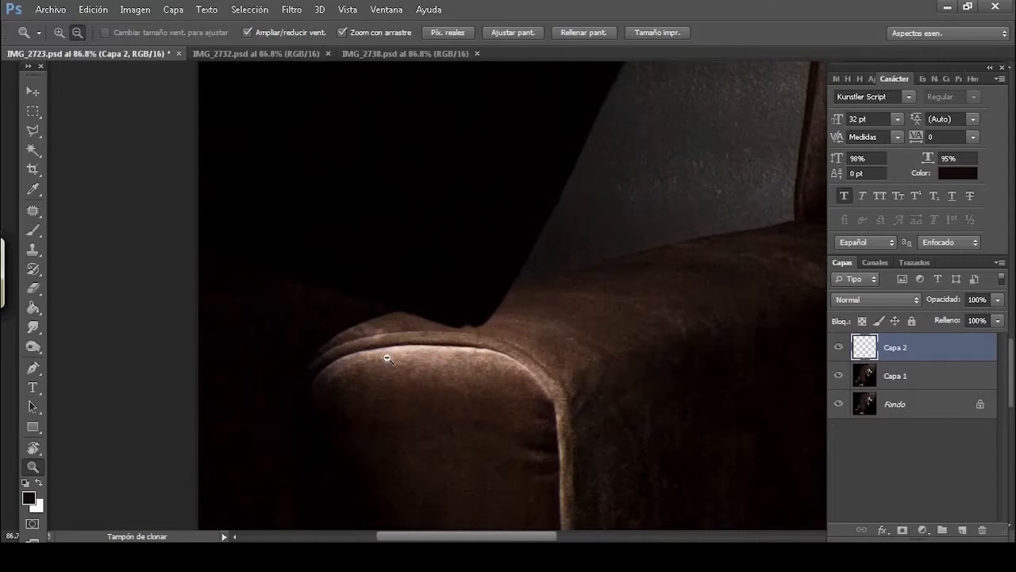
{"action": "left_click", "coordinate": [32, 250]}
{"action": "left_click", "coordinate": [676, 247], "text": "alt"}
{"action": "left_click", "coordinate": [889, 371]}
{"action": "mouse_move", "coordinate": [470, 316]}
{"action": "left_mouse_down"}
{"action": "mouse_move", "coordinate": [447, 309]}
{"action": "mouse_move", "coordinate": [487, 332]}
{"action": "left_mouse_up"}
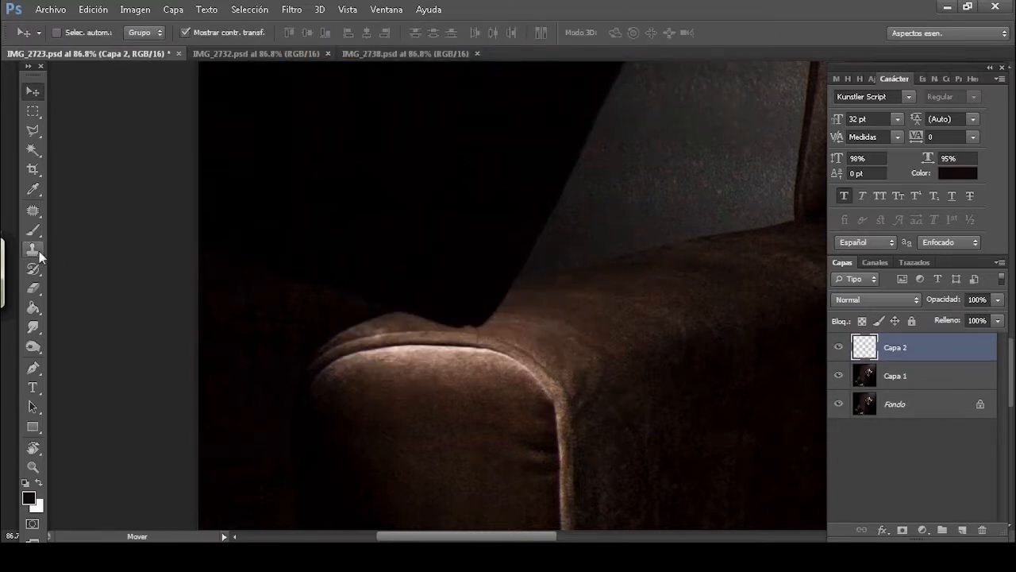
{"action": "left_click", "coordinate": [33, 249]}
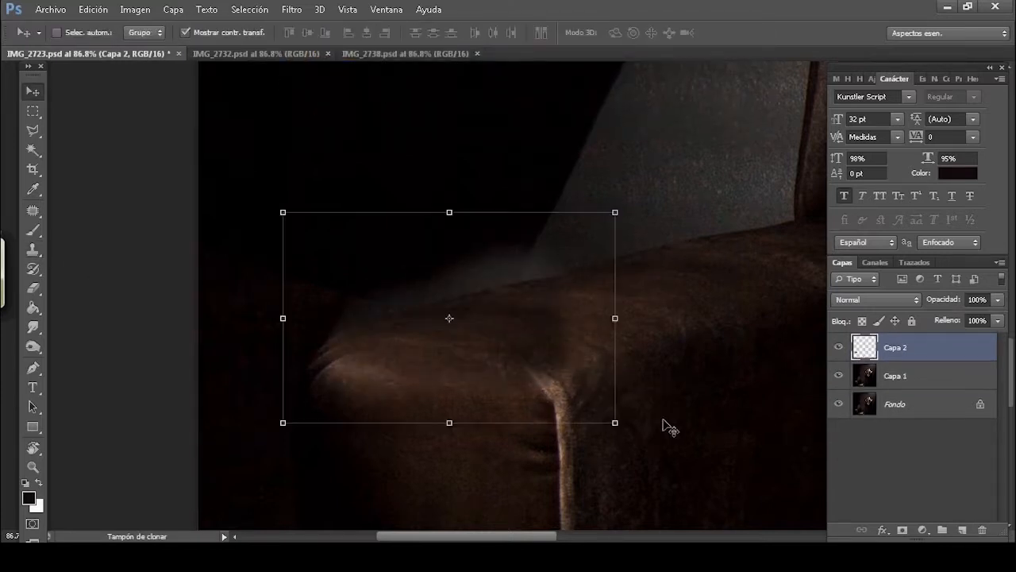
Erase the cloned overspill around the armrest's edge and piping, and blend the patched area by dodging and burning it.
{"action": "left_click_drag", "start_coordinate": [699, 121], "coordinate": [703, 115]}
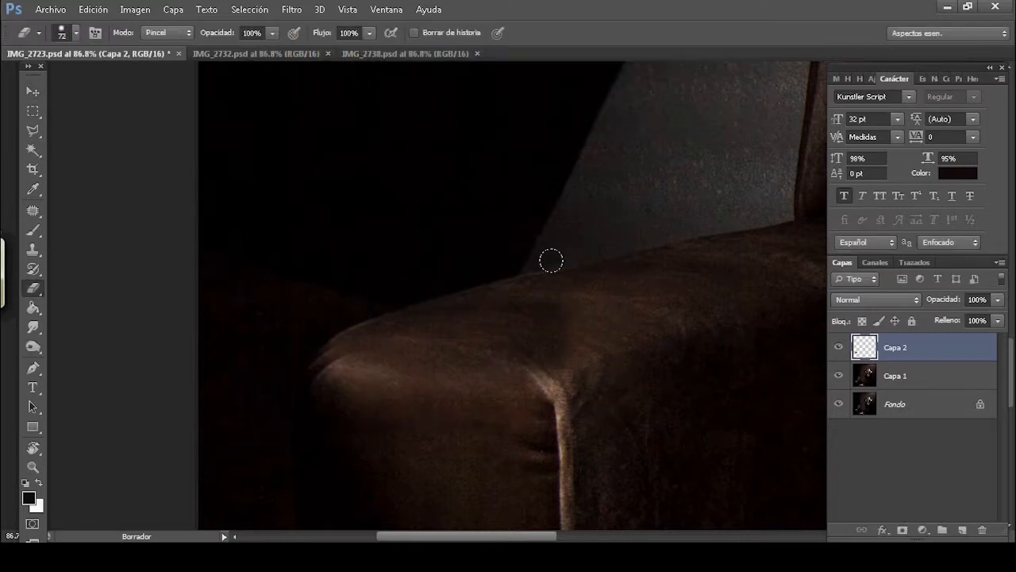
{"action": "right_click", "coordinate": [402, 428], "text": "alt"}
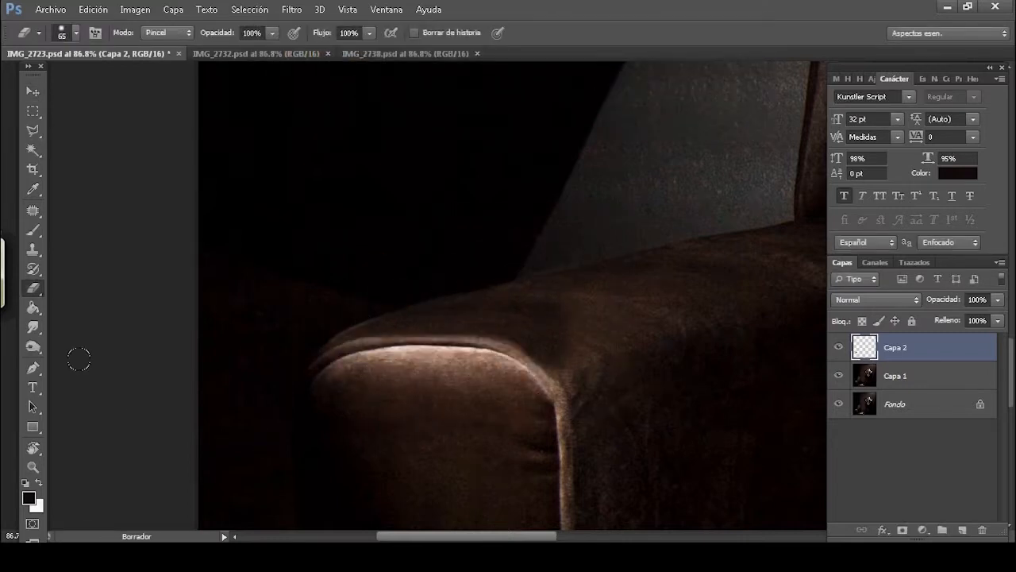
{"action": "left_click", "coordinate": [33, 346], "text": "alt"}
{"action": "left_click", "coordinate": [135, 9]}
{"action": "right_click", "coordinate": [563, 411], "text": "alt"}
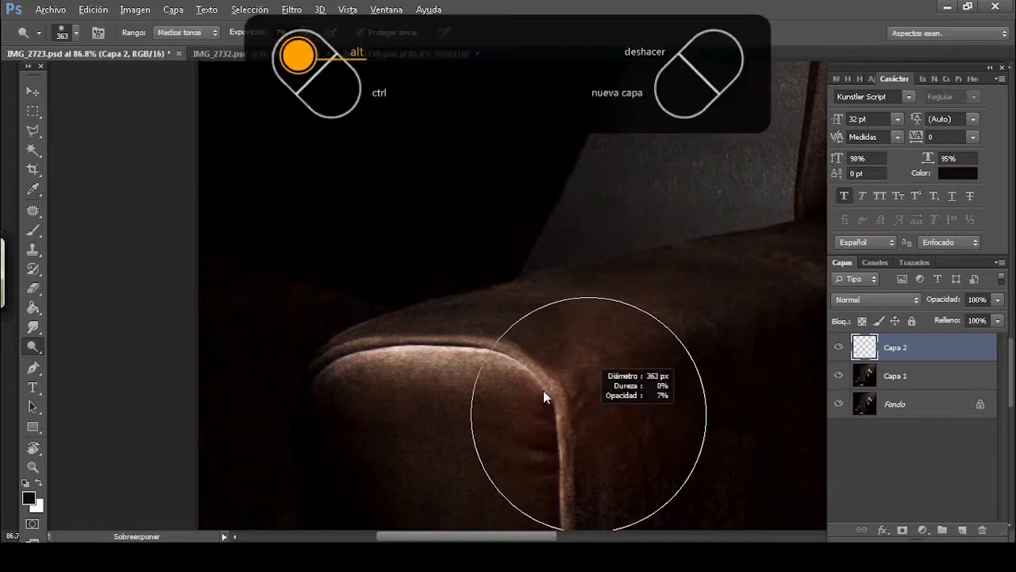
{"action": "left_click", "coordinate": [32, 346], "text": "alt"}
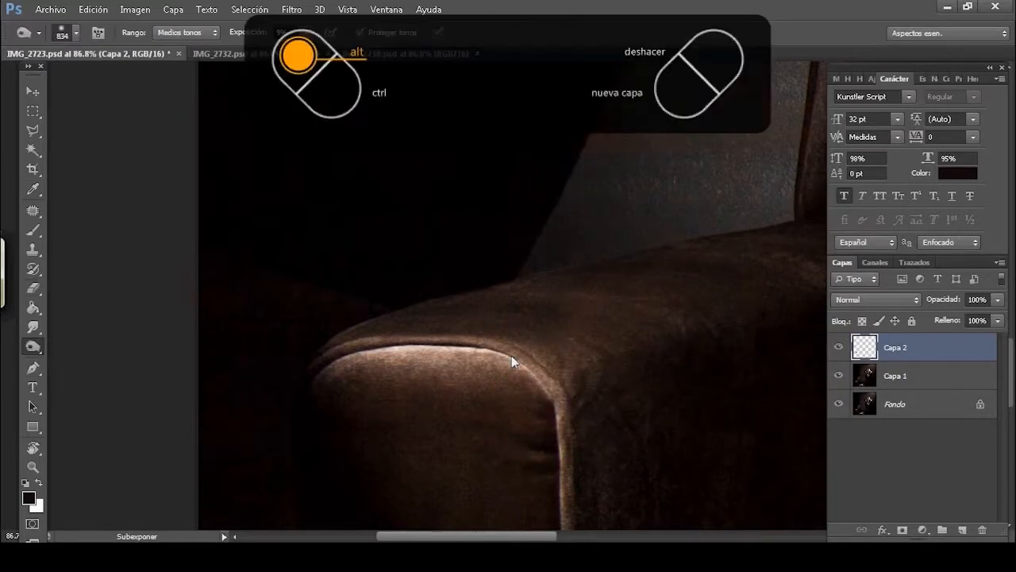
On another new layer, paint over the photo's left side with a near-black tone sampled from the dark background beside the chair back.
{"action": "key", "text": "z"}
{"action": "left_click_drag", "start_coordinate": [566, 292], "coordinate": [434, 233]}
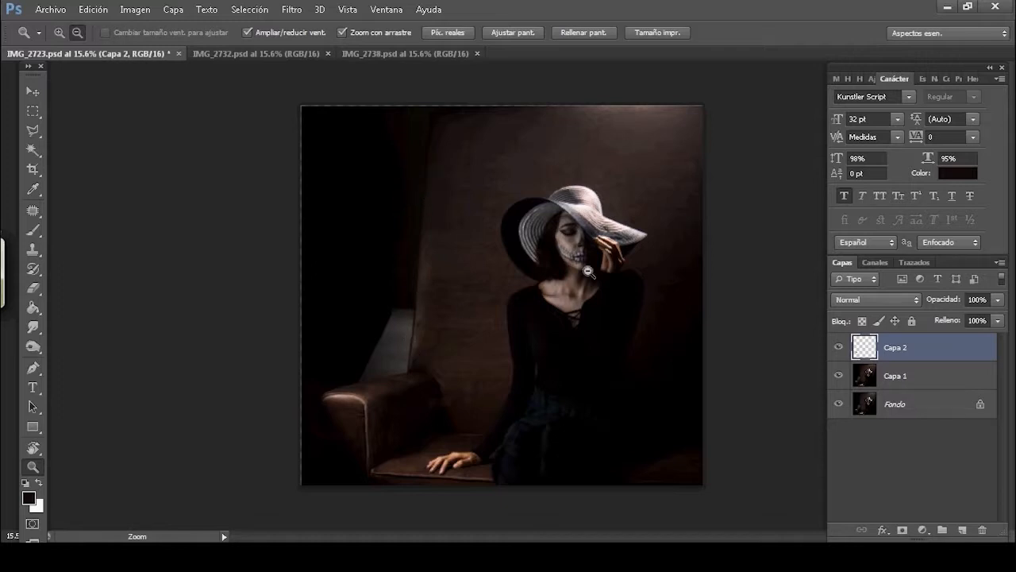
{"action": "left_click", "coordinate": [963, 529]}
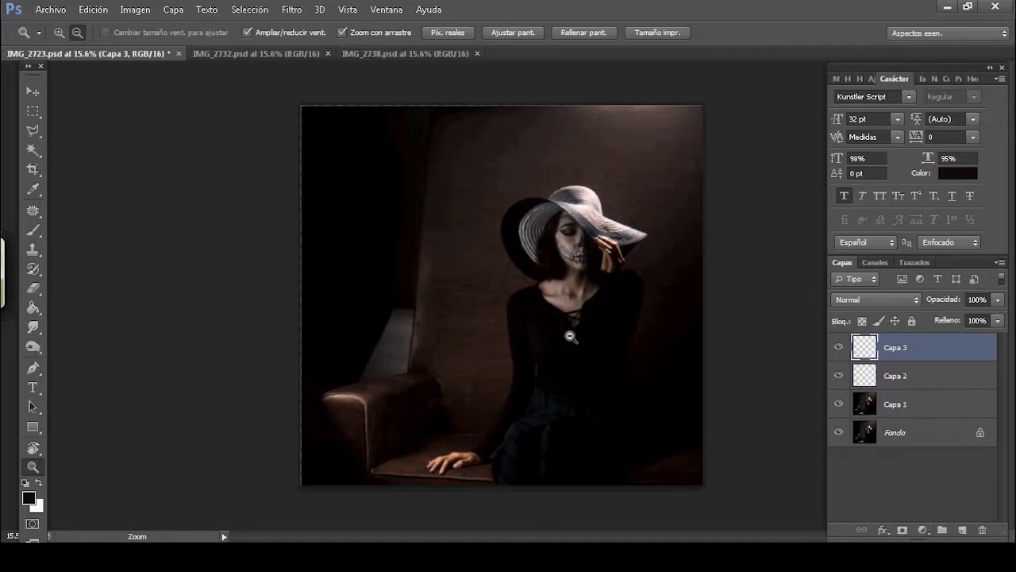
{"action": "key", "text": "b"}
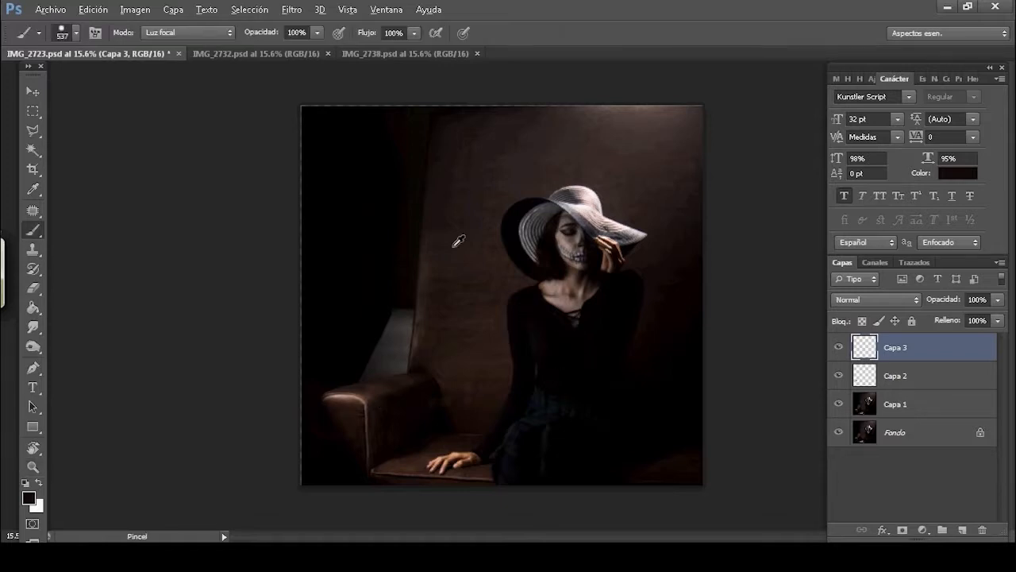
{"action": "key", "text": "alt"}
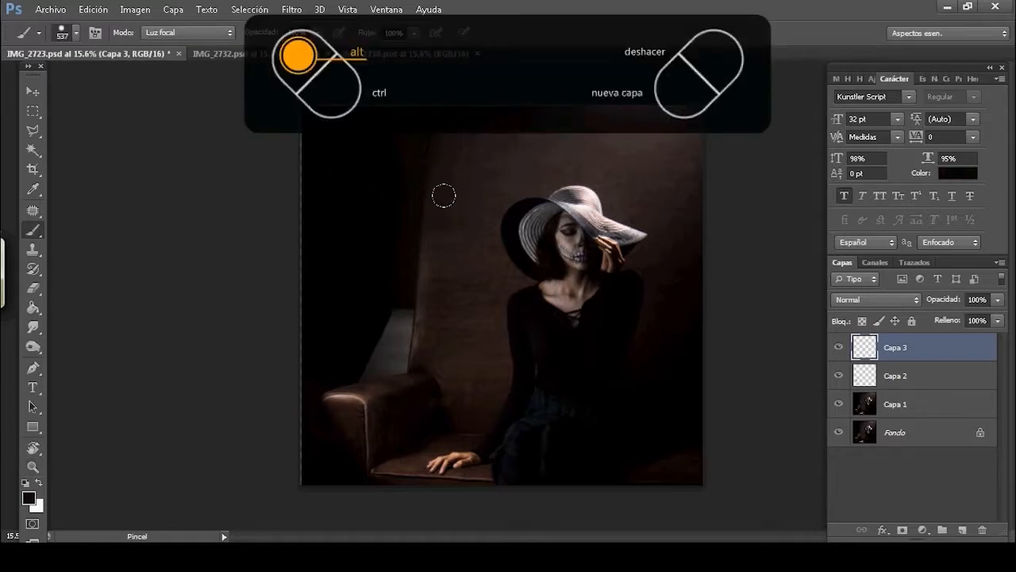
{"action": "left_click", "coordinate": [419, 188], "text": "alt"}
{"action": "mouse_move", "coordinate": [444, 141]}
{"action": "left_mouse_down"}
{"action": "mouse_move", "coordinate": [429, 313]}
{"action": "mouse_move", "coordinate": [433, 110]}
{"action": "mouse_move", "coordinate": [400, 291]}
{"action": "mouse_move", "coordinate": [404, 98]}
{"action": "mouse_move", "coordinate": [401, 304]}
{"action": "mouse_move", "coordinate": [425, 356]}
{"action": "mouse_move", "coordinate": [410, 376]}
{"action": "mouse_move", "coordinate": [317, 355]}
{"action": "left_mouse_up"}
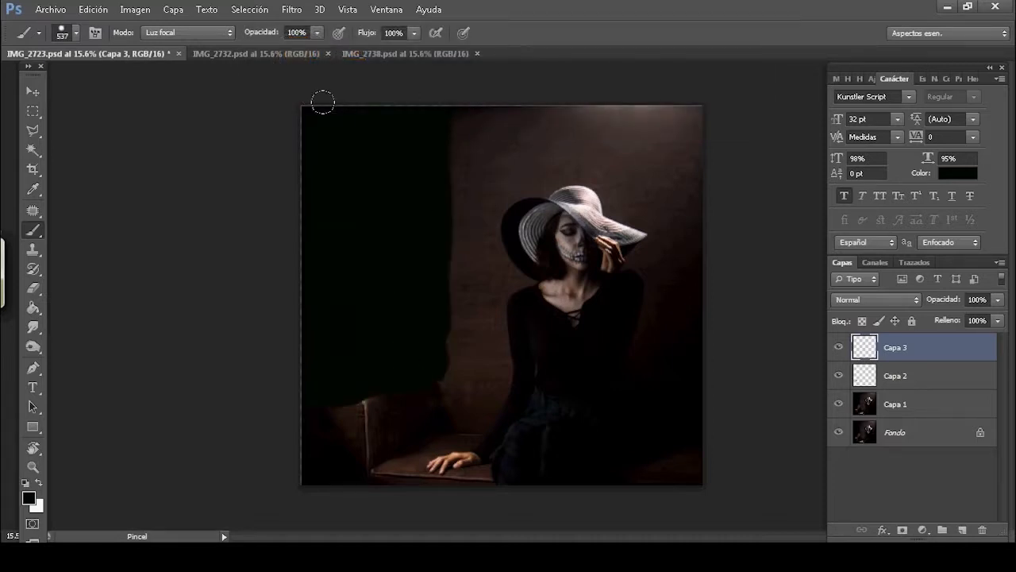
{"action": "left_click_drag", "start_coordinate": [456, 121], "coordinate": [419, 360]}
{"action": "mouse_move", "coordinate": [344, 395]}
{"action": "left_mouse_down"}
{"action": "mouse_move", "coordinate": [329, 510]}
{"action": "mouse_move", "coordinate": [346, 469]}
{"action": "mouse_move", "coordinate": [377, 474]}
{"action": "left_mouse_up"}
Enlarge the dark painted layer past the canvas edges, to about 112% width and 109% height.
{"action": "key", "text": "v"}
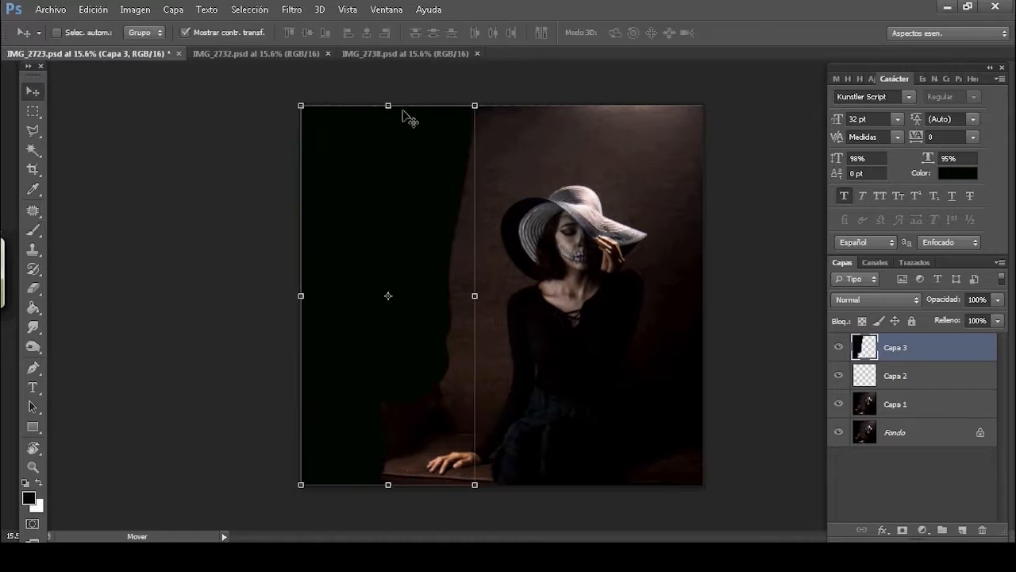
{"action": "left_click_drag", "start_coordinate": [390, 111], "coordinate": [390, 93]}
{"action": "left_click_drag", "start_coordinate": [303, 294], "coordinate": [284, 300]}
{"action": "left_click_drag", "start_coordinate": [378, 485], "coordinate": [378, 506]}
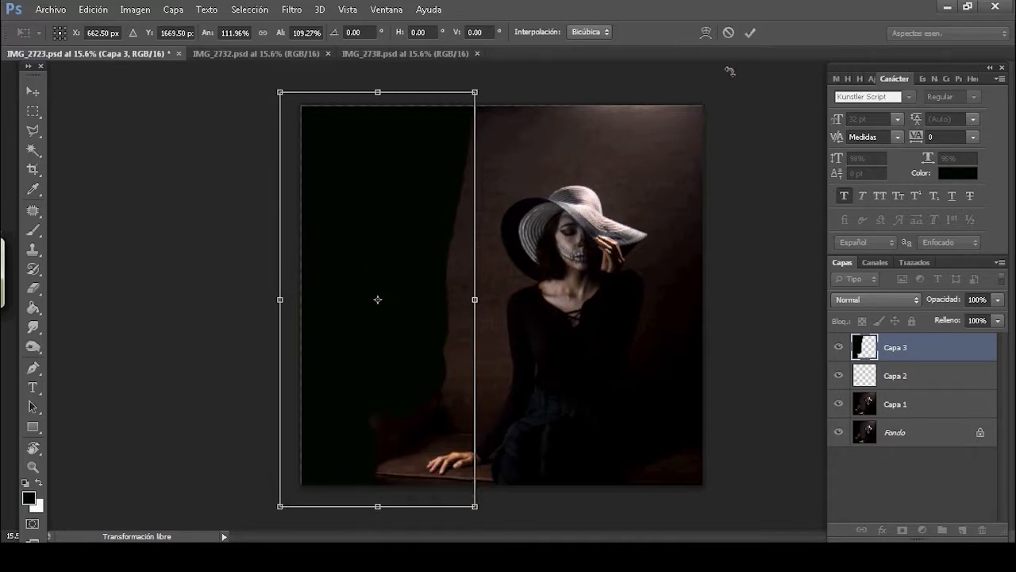
{"action": "left_click", "coordinate": [749, 32]}
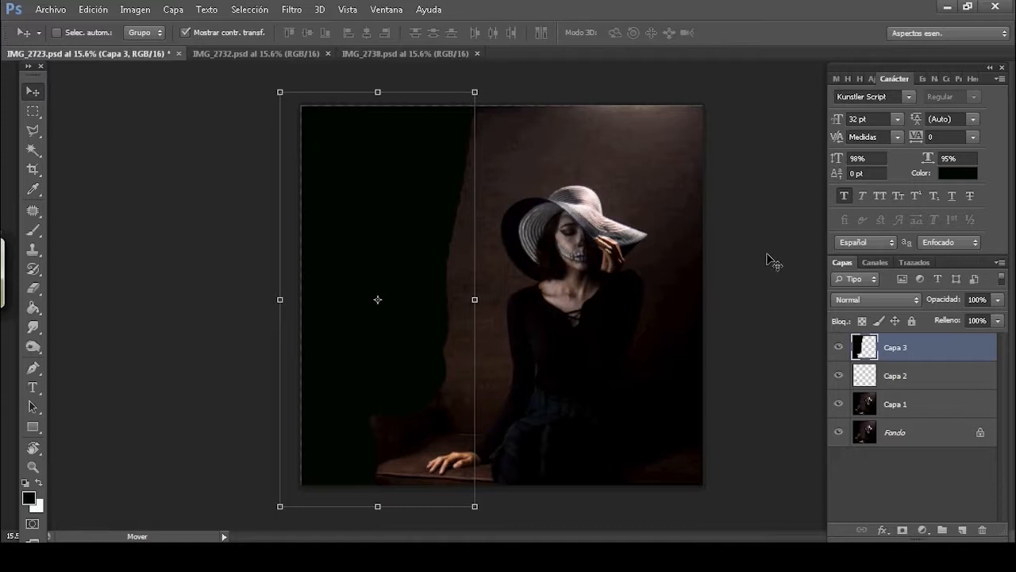
Burn and dodge the dark painted area on Capa 3 in the midtones to vary its tone.
{"action": "key", "text": "m"}
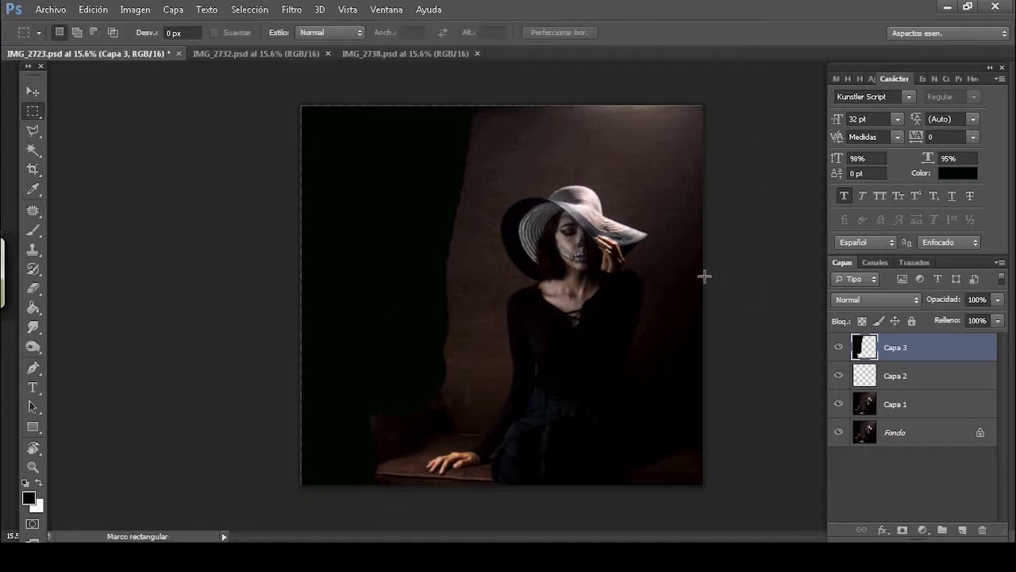
{"action": "key", "text": "ctrl+space"}
{"action": "mouse_move", "coordinate": [343, 373]}
{"action": "left_mouse_down"}
{"action": "mouse_move", "coordinate": [486, 337]}
{"action": "mouse_move", "coordinate": [349, 251]}
{"action": "left_mouse_up"}
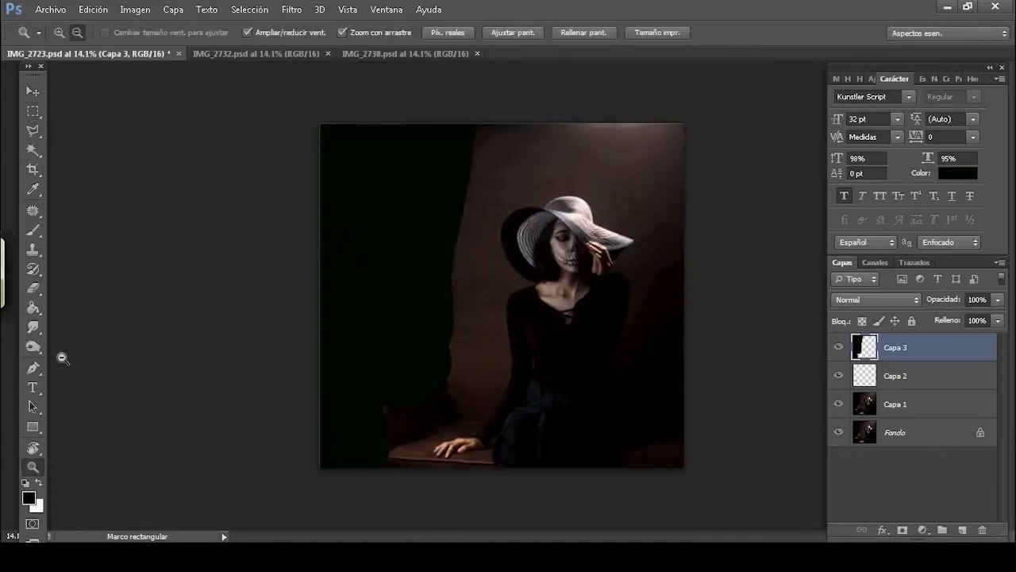
{"action": "left_click", "coordinate": [33, 347]}
{"action": "left_click", "coordinate": [68, 361]}
{"action": "left_click_drag", "start_coordinate": [388, 437], "coordinate": [489, 453]}
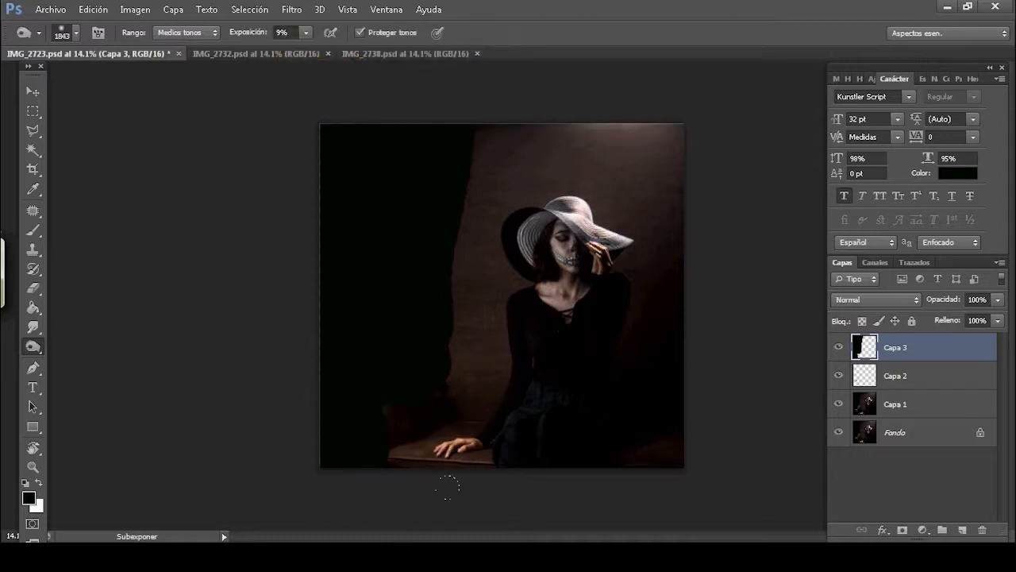
{"action": "left_click", "coordinate": [33, 347]}
{"action": "left_click", "coordinate": [104, 341]}
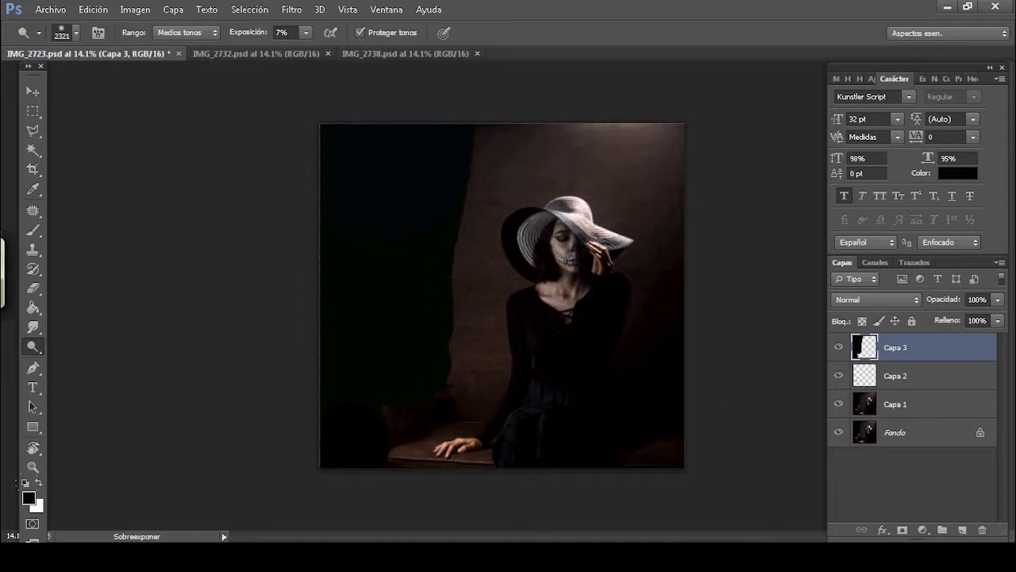
Add uniform monochromatic noise to the dark painted area on Capa 3.
{"action": "left_click", "coordinate": [34, 467]}
{"action": "left_click_drag", "start_coordinate": [334, 170], "coordinate": [435, 195]}
{"action": "left_click", "coordinate": [291, 9]}
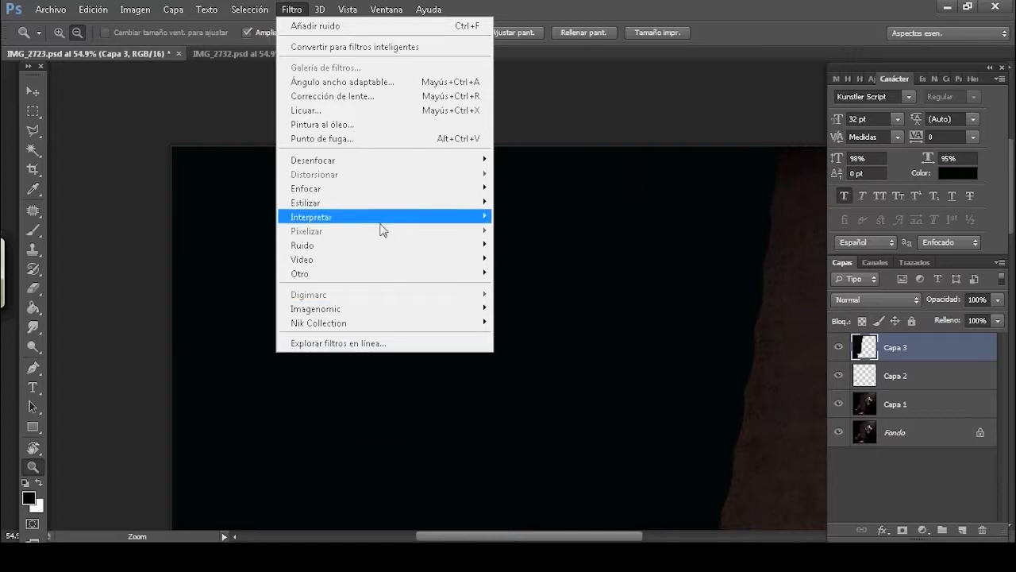
{"action": "mouse_move", "coordinate": [359, 245]}
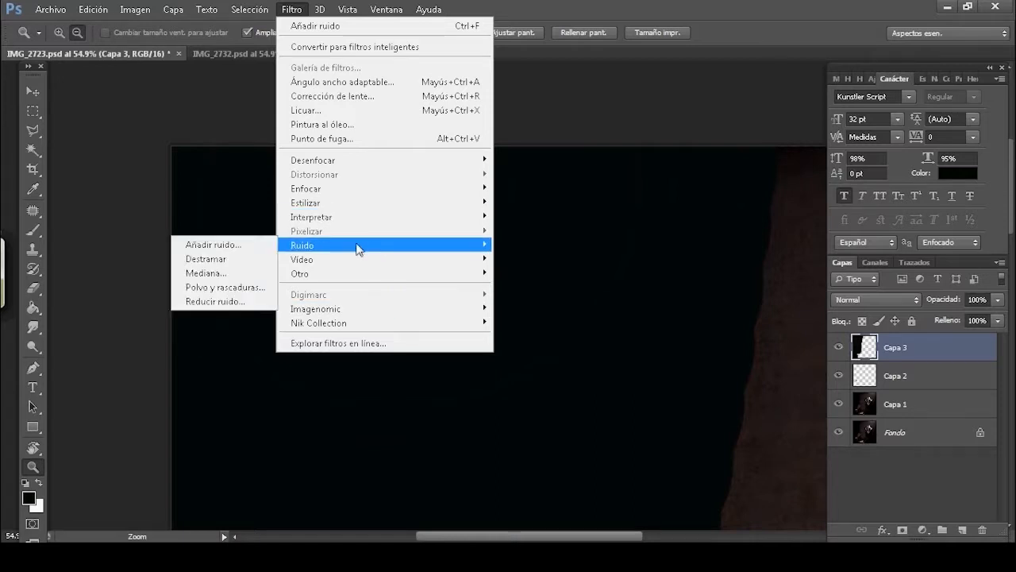
{"action": "left_click", "coordinate": [256, 253]}
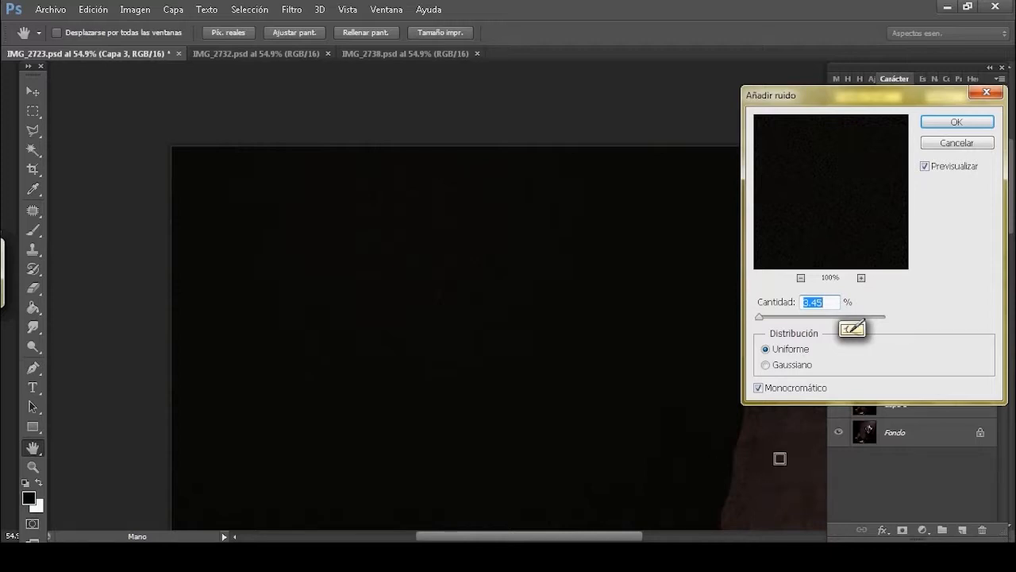
{"action": "left_click_drag", "start_coordinate": [792, 308], "coordinate": [767, 311]}
{"action": "left_click", "coordinate": [945, 124]}
Lower Capa 3's opacity to 34%, rotate the canvas, and erase the dark paint along the chair back's edge with a 94 px eraser.
{"action": "left_click_drag", "start_coordinate": [945, 302], "coordinate": [893, 302]}
{"action": "key", "text": "r"}
{"action": "mouse_move", "coordinate": [752, 199]}
{"action": "left_mouse_down"}
{"action": "mouse_move", "coordinate": [754, 363]}
{"action": "mouse_move", "coordinate": [718, 425]}
{"action": "left_mouse_up"}
{"action": "scroll", "coordinate": [604, 318], "scroll_direction": "down", "scroll_amount": 8}
{"action": "key", "text": "e"}
{"action": "left_click_drag", "start_coordinate": [573, 222], "coordinate": [522, 309]}
{"action": "left_click_drag", "start_coordinate": [594, 272], "coordinate": [594, 335]}
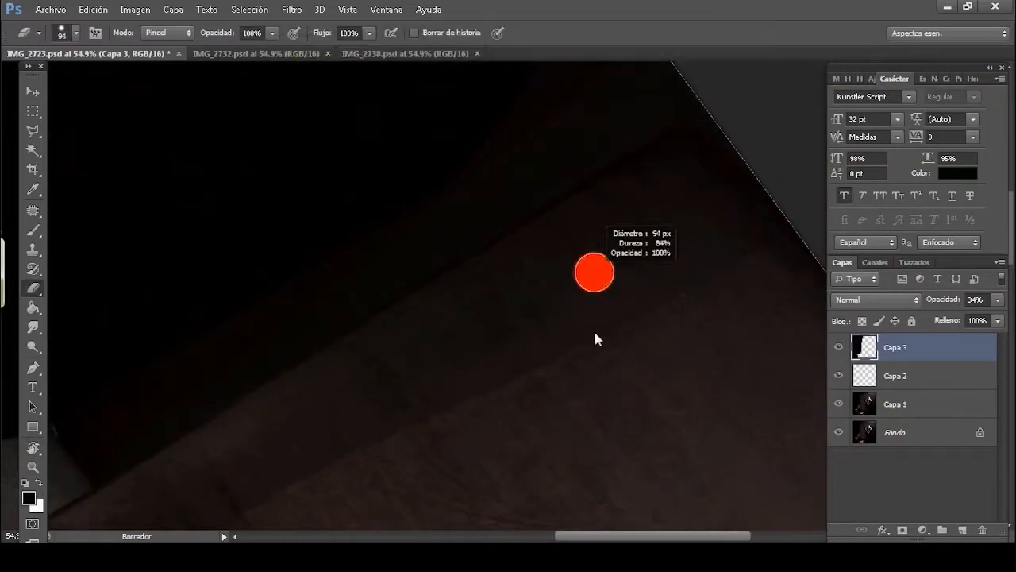
{"action": "left_click_drag", "start_coordinate": [483, 315], "coordinate": [687, 173]}
{"action": "left_click", "coordinate": [439, 279]}
{"action": "left_click_drag", "start_coordinate": [356, 350], "coordinate": [624, 193]}
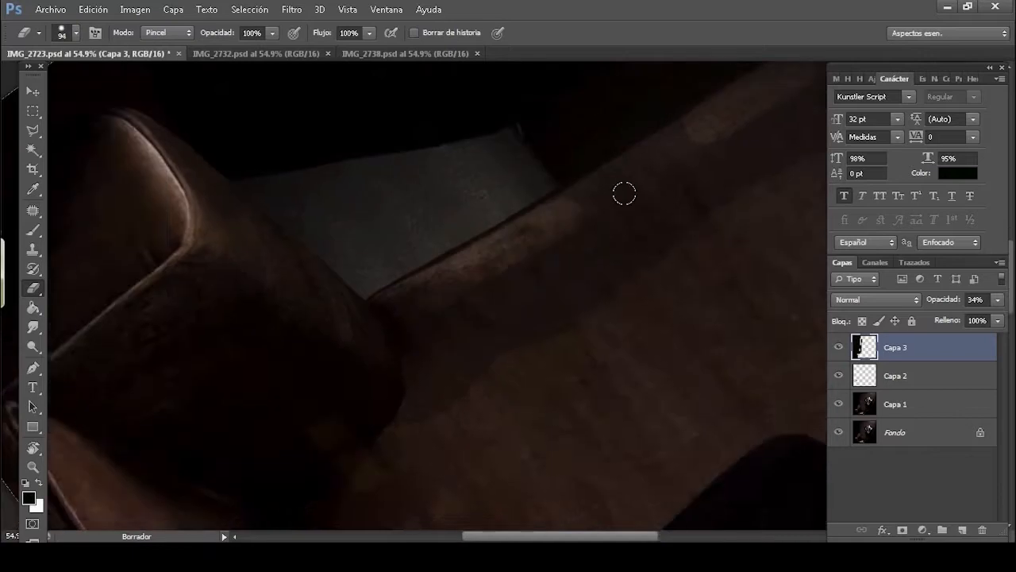
Erase the dark paint along the armrest, reset the canvas rotation, and restore Capa 3's opacity to 100%.
{"action": "left_click_drag", "start_coordinate": [108, 257], "coordinate": [431, 342]}
{"action": "mouse_move", "coordinate": [435, 229]}
{"action": "left_mouse_down"}
{"action": "mouse_move", "coordinate": [375, 192]}
{"action": "mouse_move", "coordinate": [558, 318]}
{"action": "left_mouse_up"}
{"action": "left_click_drag", "start_coordinate": [651, 377], "coordinate": [484, 306]}
{"action": "key", "text": "r"}
{"action": "key", "text": "Escape"}
{"action": "key", "text": "m"}
{"action": "left_click_drag", "start_coordinate": [639, 357], "coordinate": [585, 368]}
{"action": "key", "text": "0"}
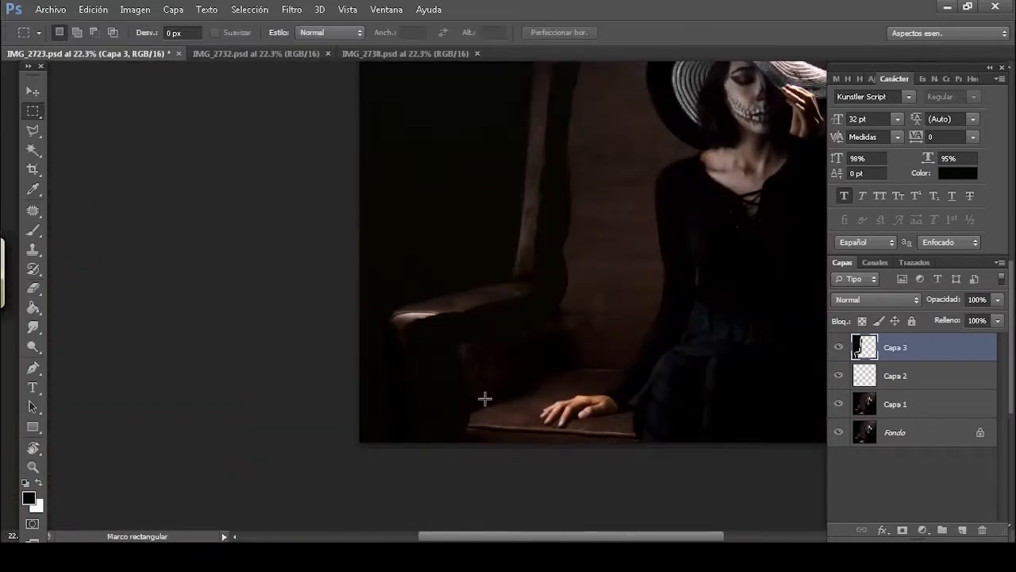
Erase the remaining dark paint covering the armrest front, seat and chair back with a larger eraser of about 264 px.
{"action": "key", "text": "e"}
{"action": "mouse_move", "coordinate": [431, 349]}
{"action": "left_mouse_down"}
{"action": "mouse_move", "coordinate": [455, 400]}
{"action": "mouse_move", "coordinate": [488, 359]}
{"action": "mouse_move", "coordinate": [516, 395]}
{"action": "mouse_move", "coordinate": [560, 363]}
{"action": "left_mouse_up"}
{"action": "left_click_drag", "start_coordinate": [512, 338], "coordinate": [547, 76]}
{"action": "left_click_drag", "start_coordinate": [563, 104], "coordinate": [519, 291]}
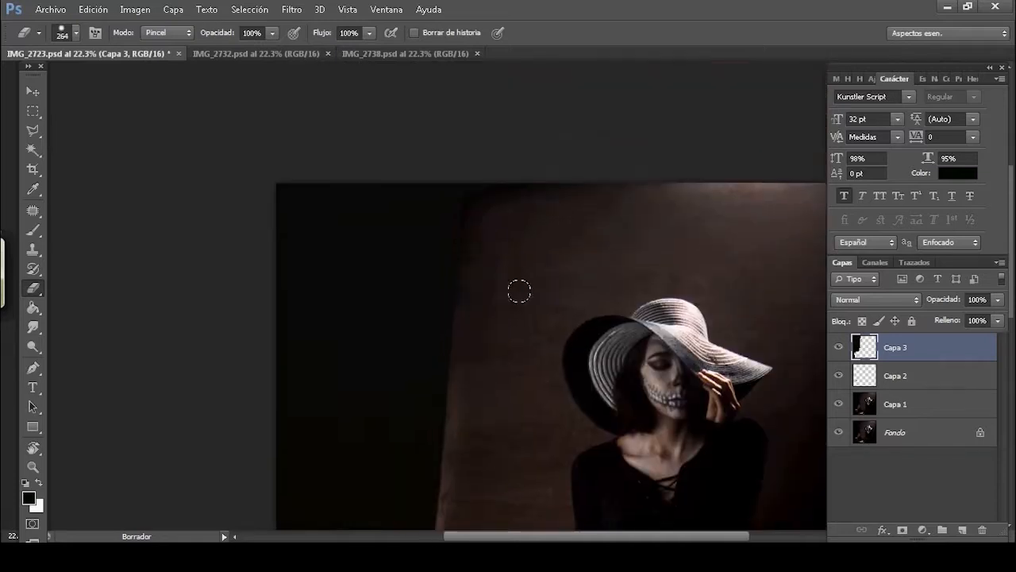
{"action": "left_click_drag", "start_coordinate": [477, 476], "coordinate": [536, 266]}
{"action": "left_click_drag", "start_coordinate": [524, 286], "coordinate": [587, 284]}
{"action": "left_click_drag", "start_coordinate": [581, 227], "coordinate": [484, 508]}
{"action": "left_click_drag", "start_coordinate": [514, 208], "coordinate": [481, 408]}
{"action": "left_click_drag", "start_coordinate": [483, 186], "coordinate": [461, 299]}
{"action": "left_click_drag", "start_coordinate": [487, 154], "coordinate": [454, 297]}
On Capa 1, burn the midtones of the chair back's upper corner at 9% exposure.
{"action": "key", "text": "z"}
{"action": "left_click_drag", "start_coordinate": [582, 262], "coordinate": [466, 304]}
{"action": "left_click_drag", "start_coordinate": [486, 208], "coordinate": [389, 201]}
{"action": "left_click", "coordinate": [925, 404]}
{"action": "left_click", "coordinate": [33, 347]}
{"action": "left_click", "coordinate": [123, 343]}
{"action": "left_click", "coordinate": [120, 358]}
{"action": "left_click_drag", "start_coordinate": [474, 157], "coordinate": [479, 156]}
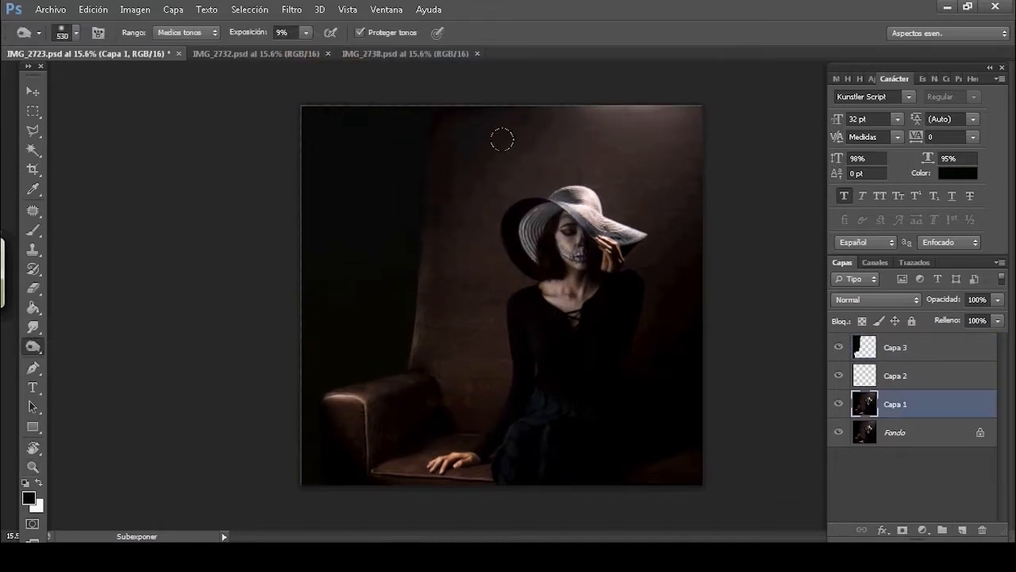
Adjust the tonal levels of Capa 3 so its dark area matches the photo, and merge it down into Capa 2.
{"action": "left_click", "coordinate": [896, 348]}
{"action": "left_click", "coordinate": [135, 10]}
{"action": "mouse_move", "coordinate": [147, 46]}
{"action": "left_click", "coordinate": [366, 62]}
{"action": "left_click_drag", "start_coordinate": [641, 353], "coordinate": [637, 356]}
{"action": "left_click_drag", "start_coordinate": [546, 353], "coordinate": [550, 356]}
{"action": "left_click_drag", "start_coordinate": [638, 357], "coordinate": [635, 355]}
{"action": "left_click_drag", "start_coordinate": [550, 354], "coordinate": [552, 355]}
{"action": "left_click_drag", "start_coordinate": [736, 353], "coordinate": [707, 355]}
{"action": "left_click", "coordinate": [796, 210]}
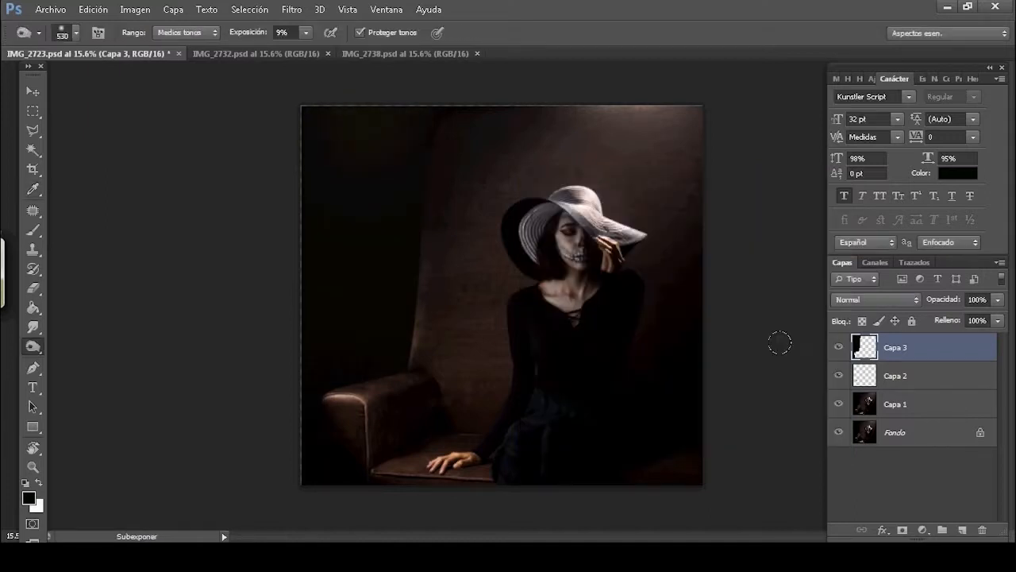
{"action": "key", "text": "ctrl+e"}
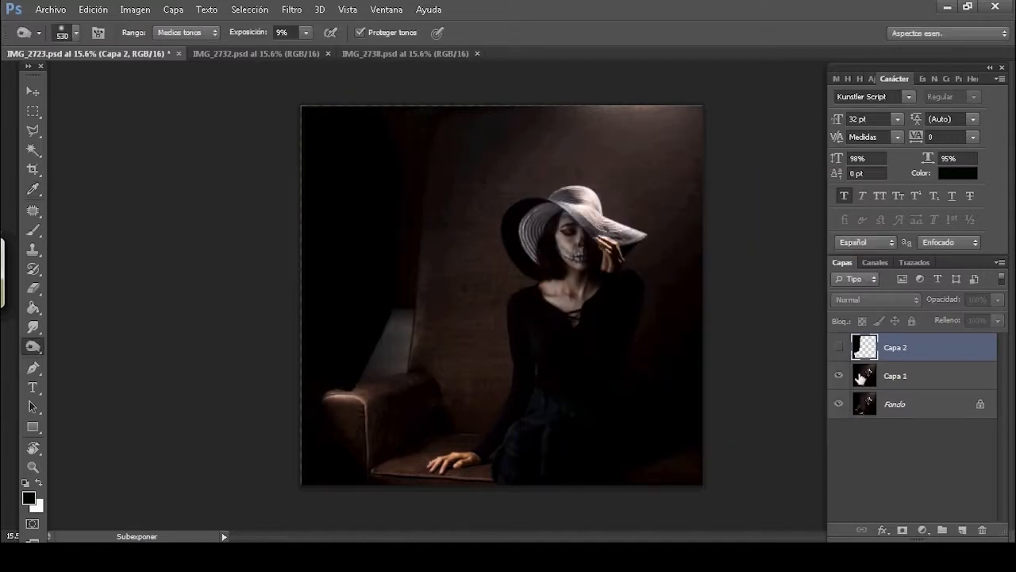
Add a Selective Color adjustment layer above Capa 2, set cyan to -3% and magenta to +2%, and adjust yellow.
{"action": "left_click", "coordinate": [962, 529]}
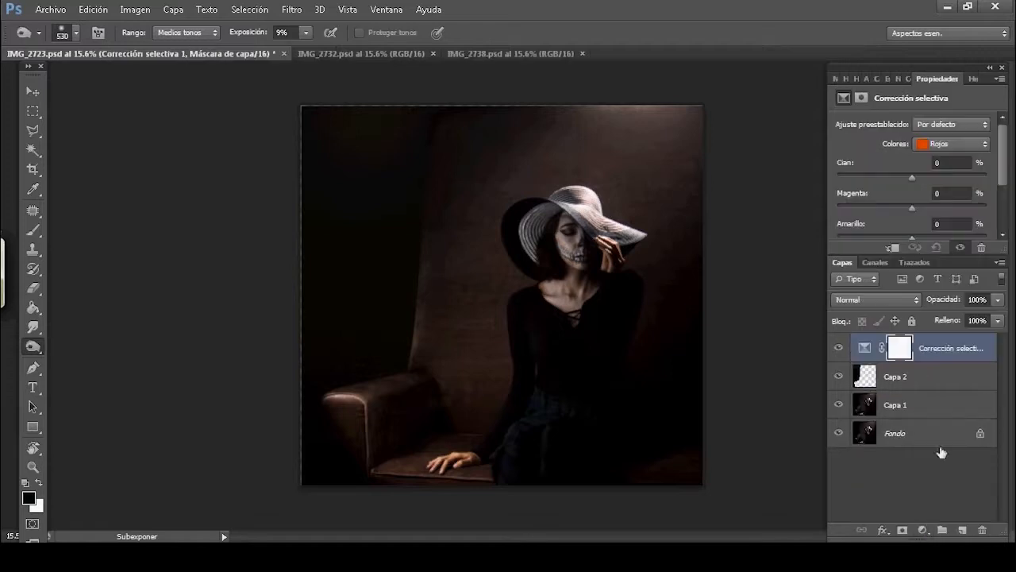
{"action": "scroll", "coordinate": [916, 224], "scroll_direction": "down", "scroll_amount": 5}
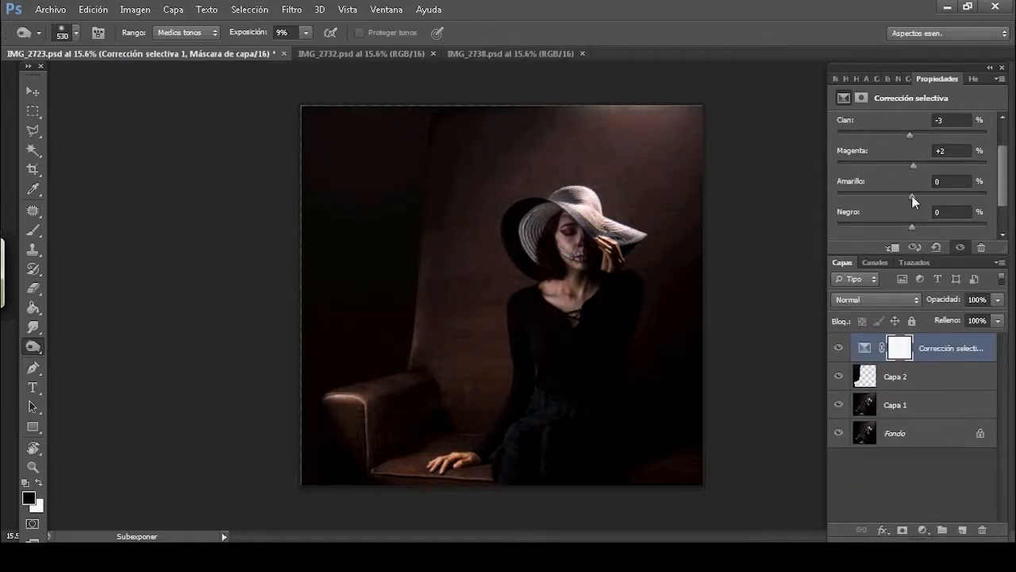
{"action": "left_click_drag", "start_coordinate": [917, 166], "coordinate": [914, 136]}
{"action": "left_click_drag", "start_coordinate": [906, 195], "coordinate": [913, 166]}
Add a second Selective Color adjustment layer with cyan at +4%, magenta at +4% and yellow at -4%.
{"action": "left_click", "coordinate": [922, 529]}
{"action": "left_click", "coordinate": [925, 524]}
{"action": "left_click_drag", "start_coordinate": [1005, 173], "coordinate": [1006, 182]}
{"action": "scroll", "coordinate": [913, 148], "scroll_direction": "down", "scroll_amount": 1}
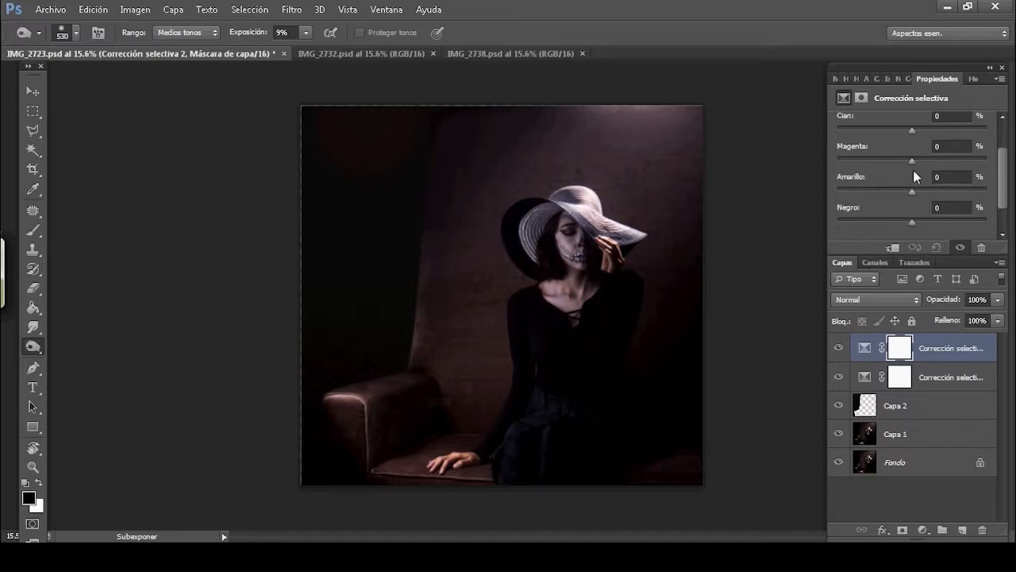
{"action": "mouse_move", "coordinate": [917, 192]}
{"action": "left_mouse_down"}
{"action": "mouse_move", "coordinate": [927, 192]}
{"action": "mouse_move", "coordinate": [909, 191]}
{"action": "left_mouse_up"}
{"action": "left_click_drag", "start_coordinate": [912, 130], "coordinate": [915, 131]}
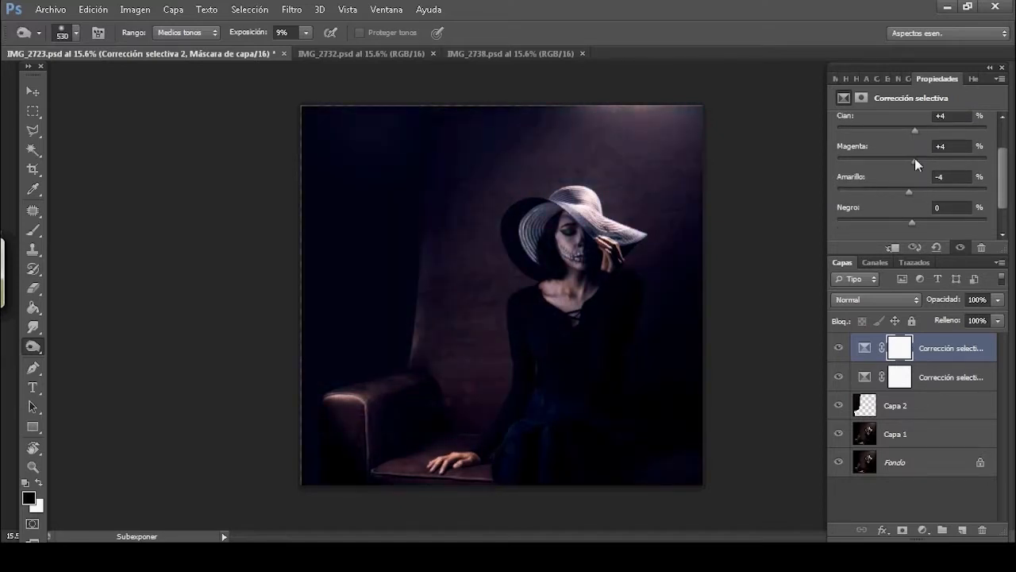
Set the first Selective Color layer's cyan to -8%, magenta to -1% and yellow to +3%, and add a third Selective Color layer on top.
{"action": "left_click", "coordinate": [866, 378]}
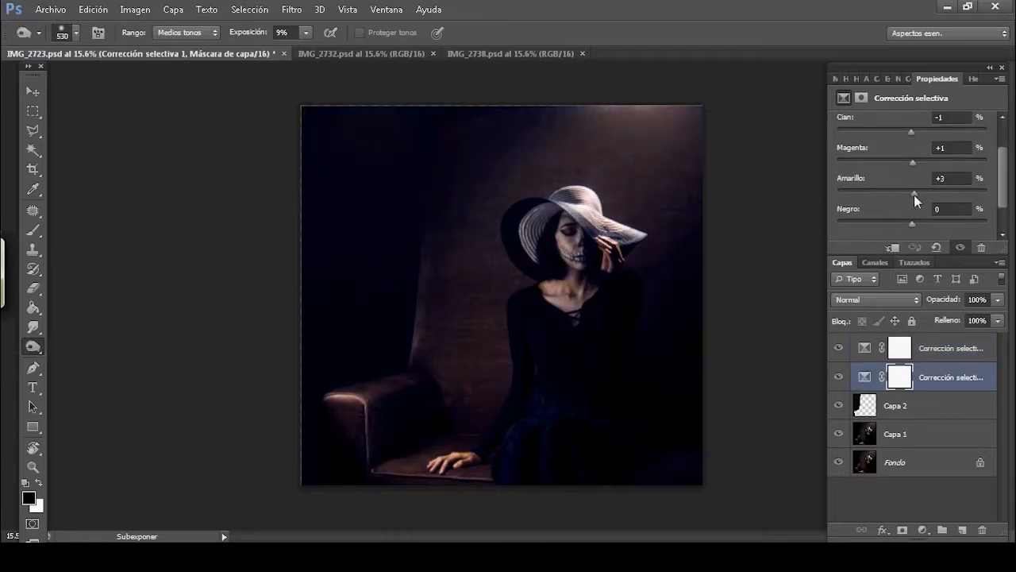
{"action": "left_click_drag", "start_coordinate": [914, 194], "coordinate": [910, 165]}
{"action": "left_click", "coordinate": [927, 529]}
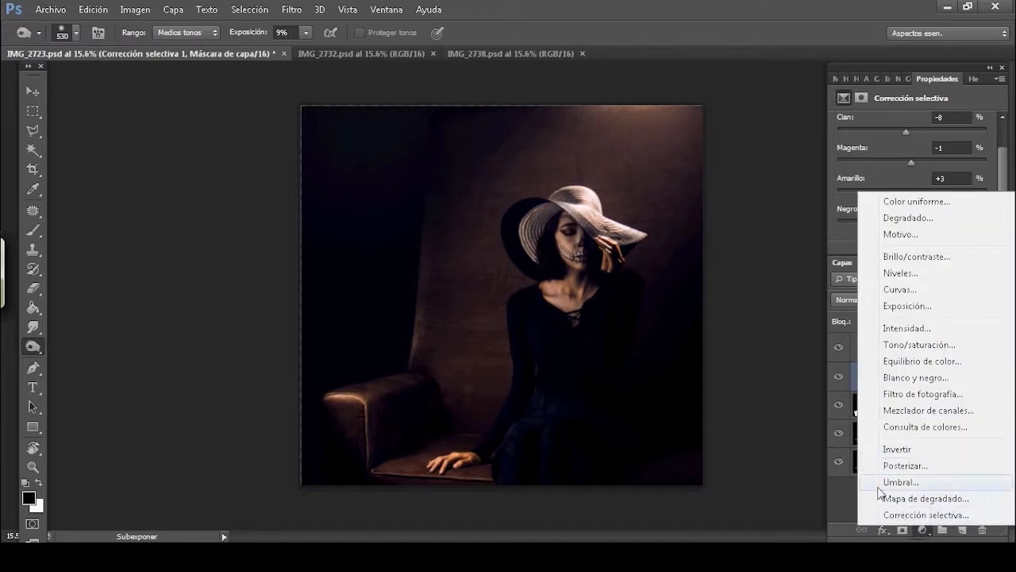
{"action": "left_click", "coordinate": [902, 515]}
{"action": "left_click_drag", "start_coordinate": [881, 392], "coordinate": [884, 350]}
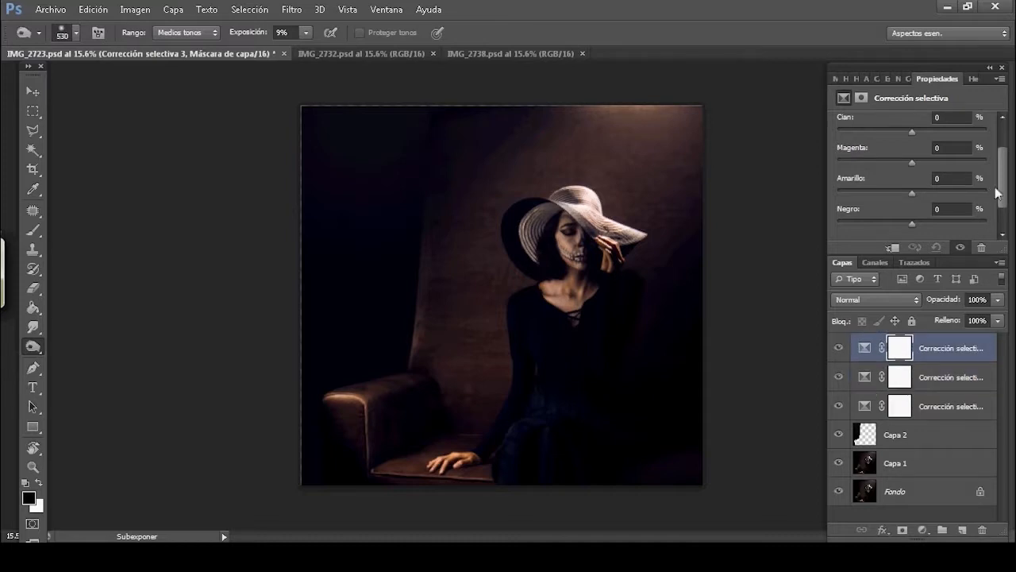
On the third Selective Color layer, set the whites to cyan +13%, magenta +5%, yellow -8% and black -63%.
{"action": "scroll", "coordinate": [997, 192], "scroll_direction": "up", "scroll_amount": 3}
{"action": "left_click", "coordinate": [953, 137]}
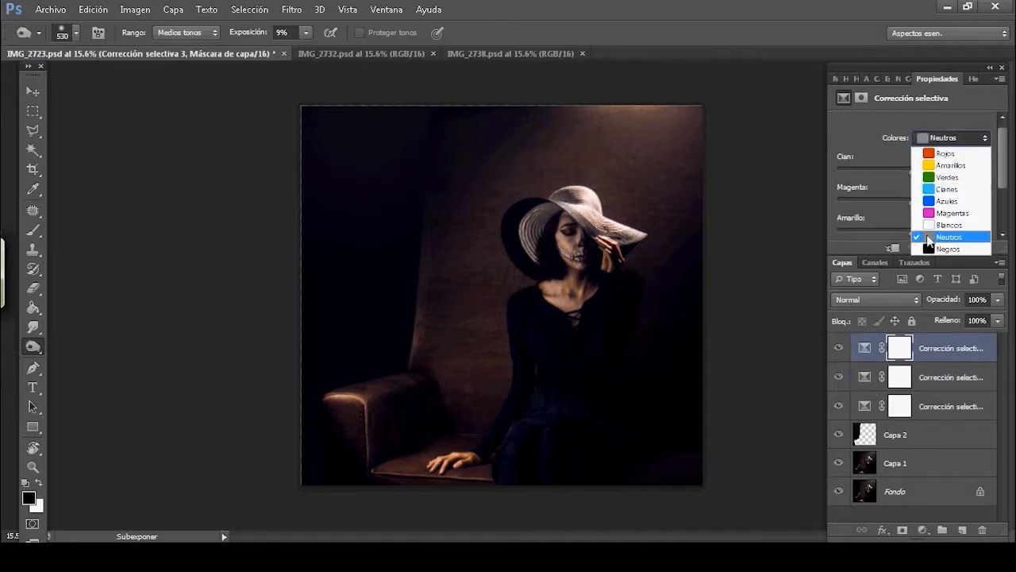
{"action": "left_click", "coordinate": [934, 225]}
{"action": "left_click_drag", "start_coordinate": [1004, 173], "coordinate": [990, 204]}
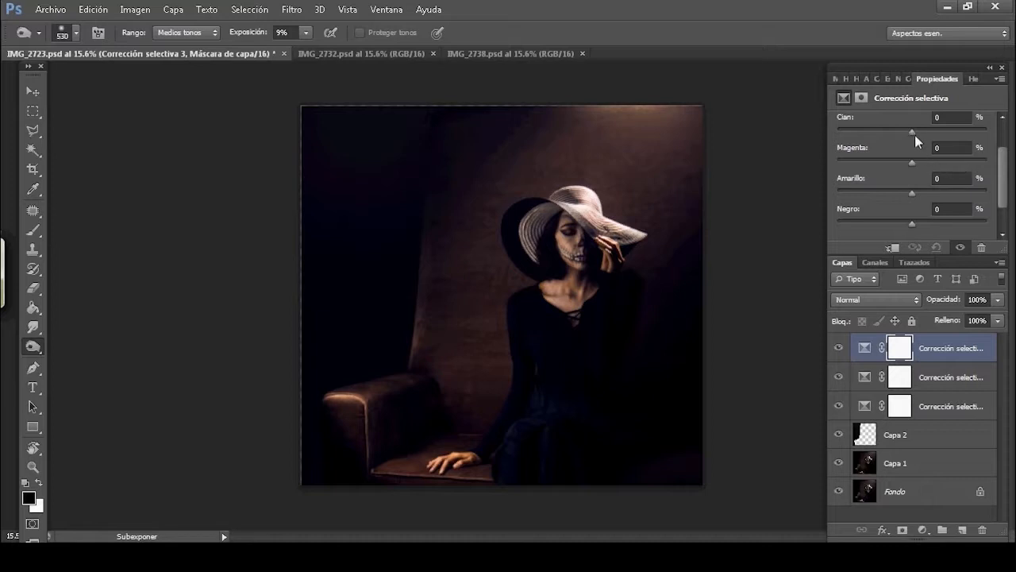
{"action": "left_click_drag", "start_coordinate": [911, 223], "coordinate": [911, 201]}
{"action": "left_click_drag", "start_coordinate": [1002, 168], "coordinate": [1001, 165]}
{"action": "mouse_move", "coordinate": [918, 138]}
{"action": "left_mouse_down"}
{"action": "mouse_move", "coordinate": [934, 138]}
{"action": "mouse_move", "coordinate": [924, 140]}
{"action": "left_mouse_up"}
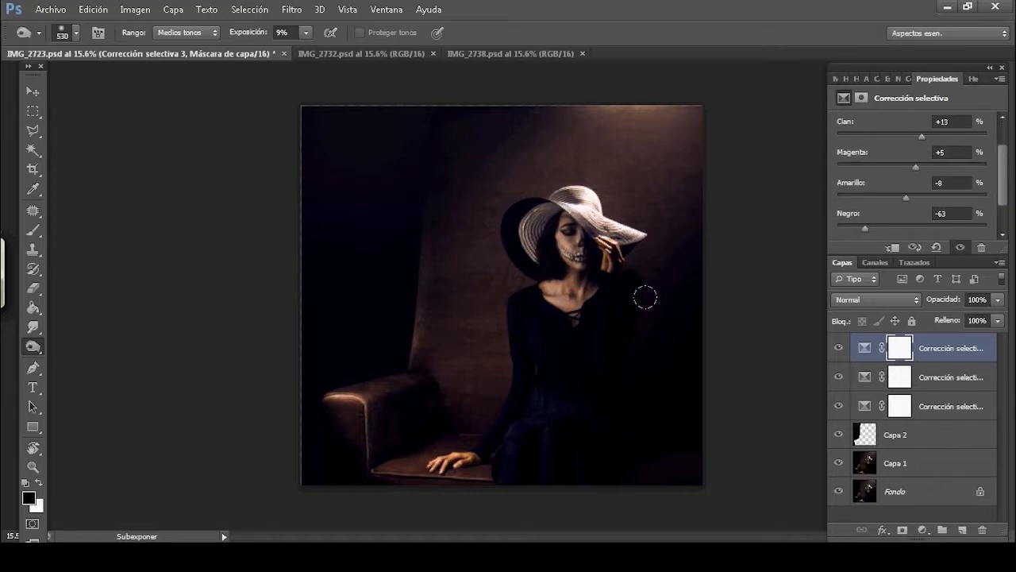
Rebalance the whites on the third Selective Color layer by raising yellow, lowering cyan and readjusting black.
{"action": "key", "text": "z"}
{"action": "left_click_drag", "start_coordinate": [567, 236], "coordinate": [648, 249]}
{"action": "left_click", "coordinate": [864, 348]}
{"action": "left_click_drag", "start_coordinate": [866, 228], "coordinate": [912, 227]}
{"action": "left_click", "coordinate": [816, 299], "text": "alt"}
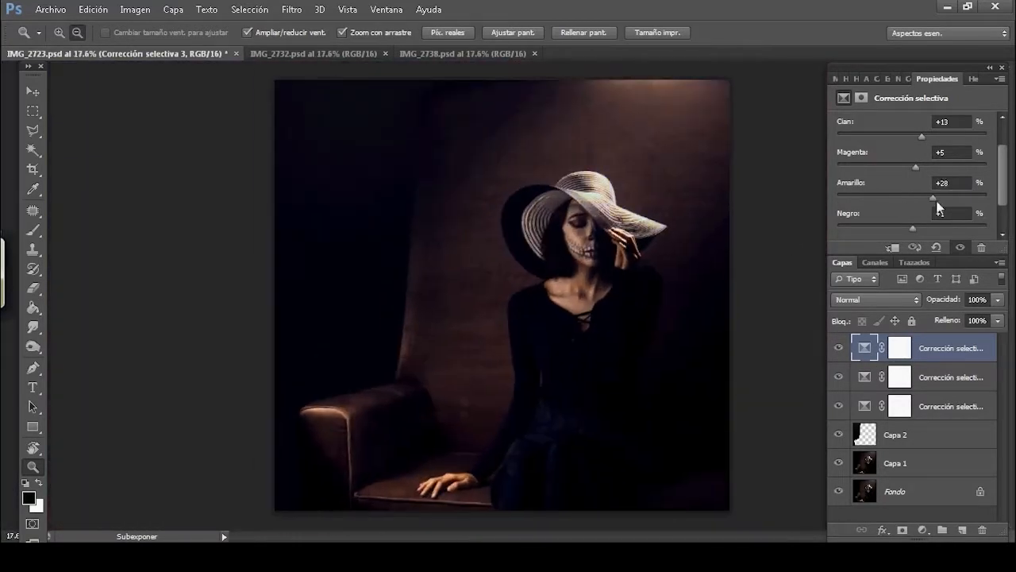
{"action": "left_click_drag", "start_coordinate": [885, 166], "coordinate": [921, 197]}
{"action": "left_click_drag", "start_coordinate": [921, 137], "coordinate": [909, 136]}
{"action": "left_click_drag", "start_coordinate": [909, 230], "coordinate": [892, 228]}
On the second Selective Color layer, set the blacks to cyan +5%, magenta +5%, yellow -5% and black -2%.
{"action": "left_click", "coordinate": [642, 378], "text": "alt"}
{"action": "left_click", "coordinate": [867, 383]}
{"action": "left_click_drag", "start_coordinate": [1002, 180], "coordinate": [1002, 201]}
{"action": "left_click", "coordinate": [961, 126]}
{"action": "left_click", "coordinate": [957, 242]}
{"action": "left_click_drag", "start_coordinate": [912, 204], "coordinate": [909, 204]}
{"action": "left_click_drag", "start_coordinate": [909, 203], "coordinate": [906, 173]}
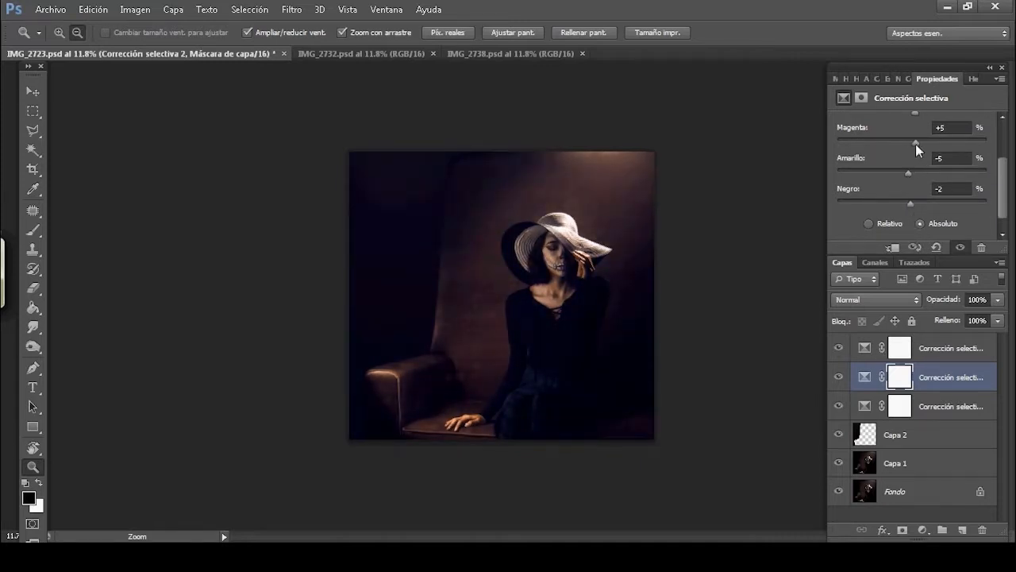
{"action": "scroll", "coordinate": [945, 157], "scroll_direction": "up", "scroll_amount": 2}
{"action": "left_click_drag", "start_coordinate": [916, 134], "coordinate": [915, 134]}
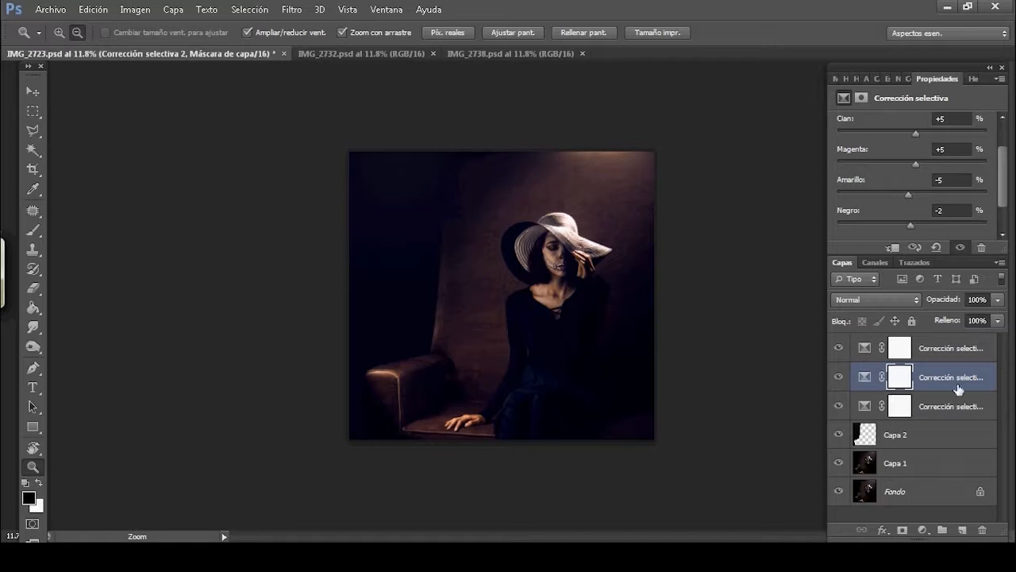
Add a Levels adjustment layer above the Selective Color layers and shift its black and white points slightly inward.
{"action": "left_click", "coordinate": [872, 405]}
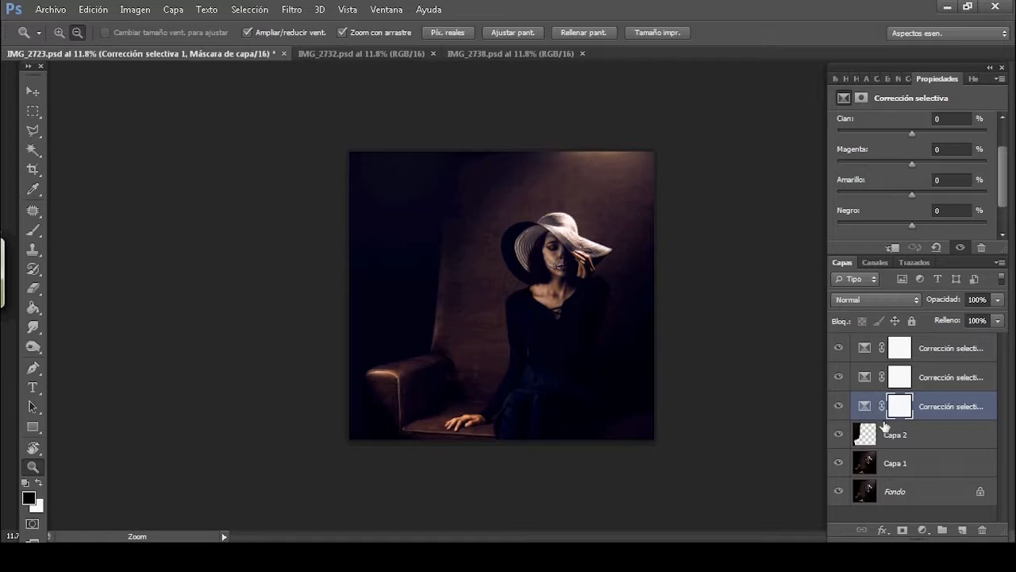
{"action": "left_click", "coordinate": [869, 356]}
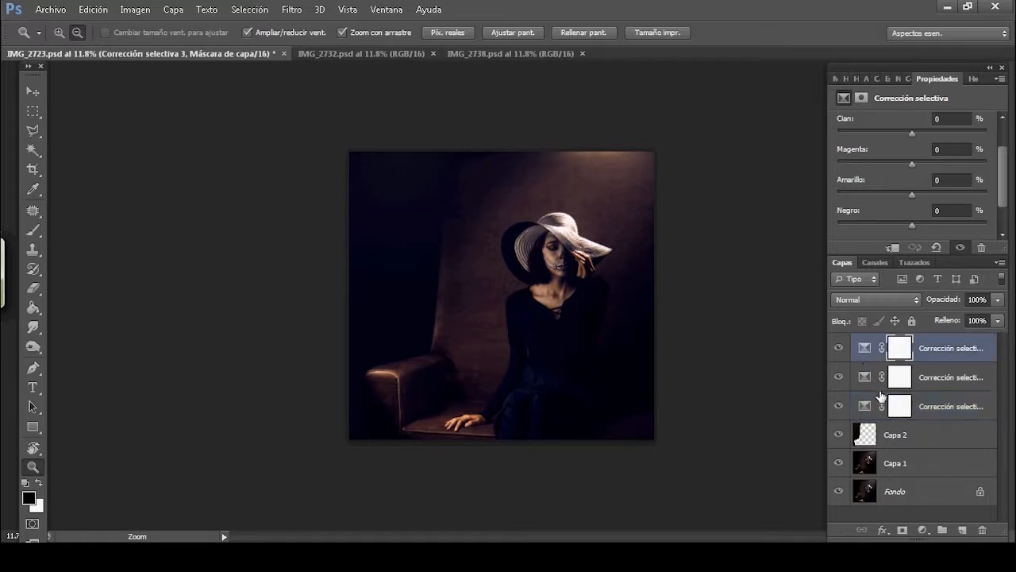
{"action": "left_click", "coordinate": [919, 530]}
{"action": "left_click", "coordinate": [901, 277]}
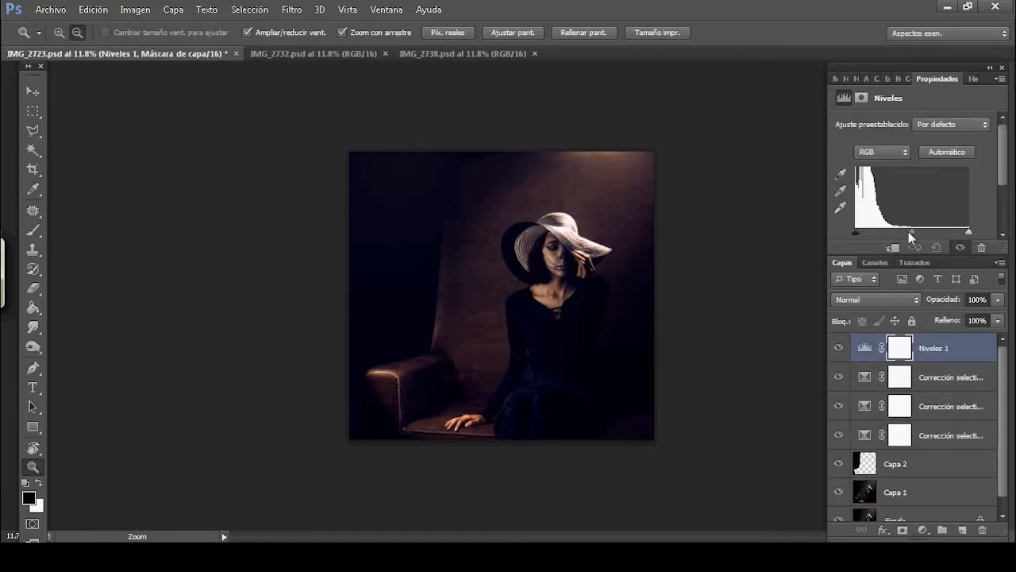
{"action": "left_click_drag", "start_coordinate": [856, 232], "coordinate": [860, 234]}
{"action": "scroll", "coordinate": [535, 282], "scroll_direction": "up", "scroll_amount": 4}
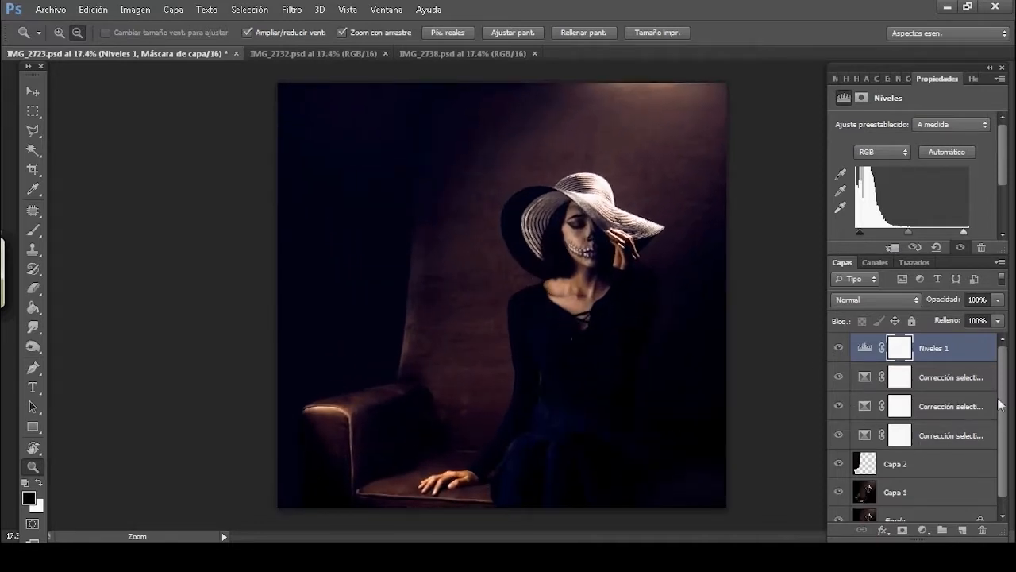
Add an Exposure adjustment layer on top with exposure +0.47, offset +0.0100 and gamma correction 0.84.
{"action": "left_click", "coordinate": [922, 529]}
{"action": "left_click", "coordinate": [907, 310]}
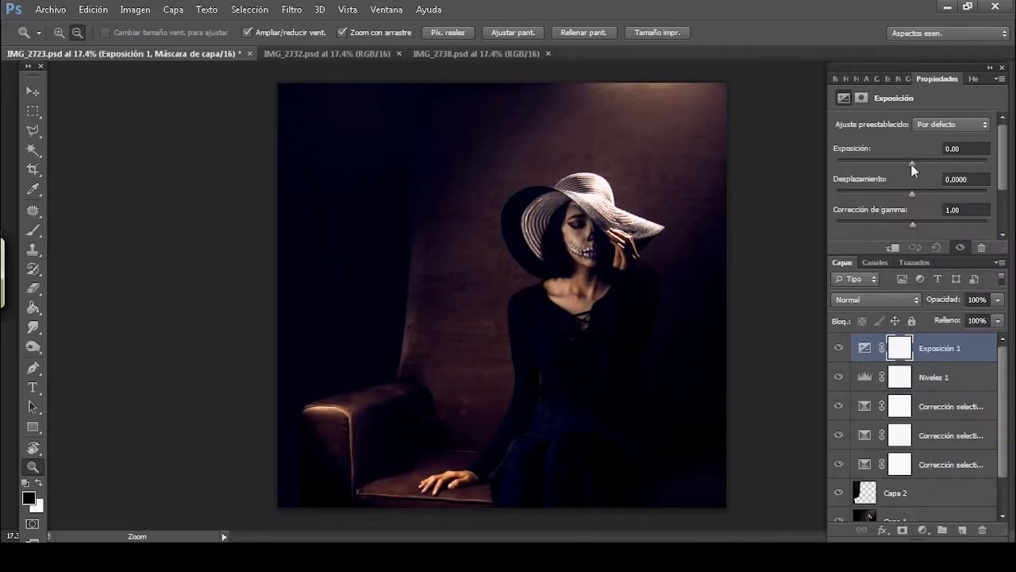
{"action": "mouse_move", "coordinate": [912, 196]}
{"action": "left_mouse_down"}
{"action": "mouse_move", "coordinate": [918, 225]}
{"action": "mouse_move", "coordinate": [913, 195]}
{"action": "left_mouse_up"}
{"action": "left_click_drag", "start_coordinate": [912, 162], "coordinate": [914, 163]}
{"action": "left_click_drag", "start_coordinate": [918, 223], "coordinate": [921, 224]}
{"action": "left_click_drag", "start_coordinate": [914, 163], "coordinate": [918, 164]}
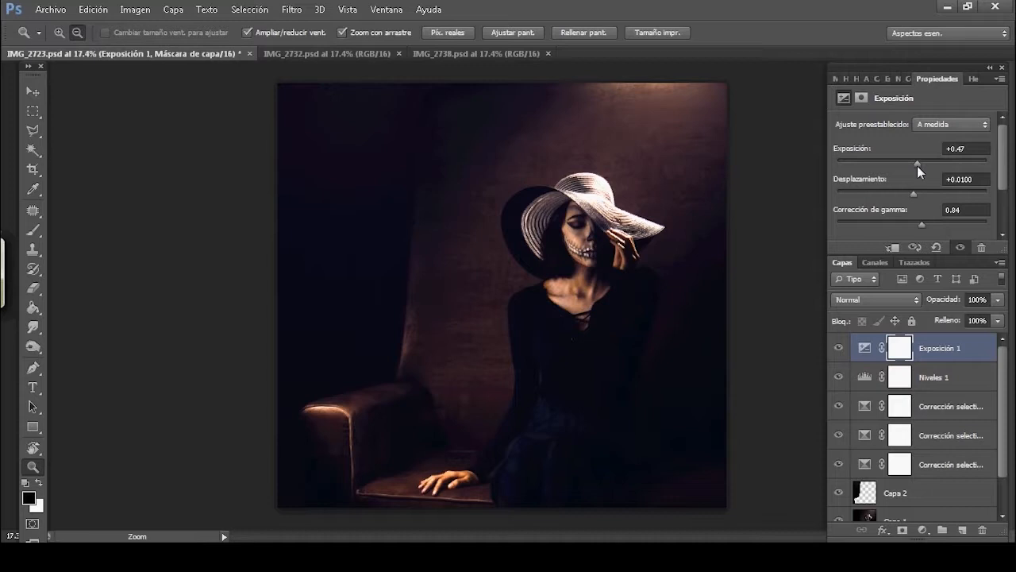
{"action": "mouse_move", "coordinate": [639, 249]}
{"action": "left_mouse_down"}
{"action": "mouse_move", "coordinate": [692, 248]}
{"action": "mouse_move", "coordinate": [642, 248]}
{"action": "left_mouse_up"}
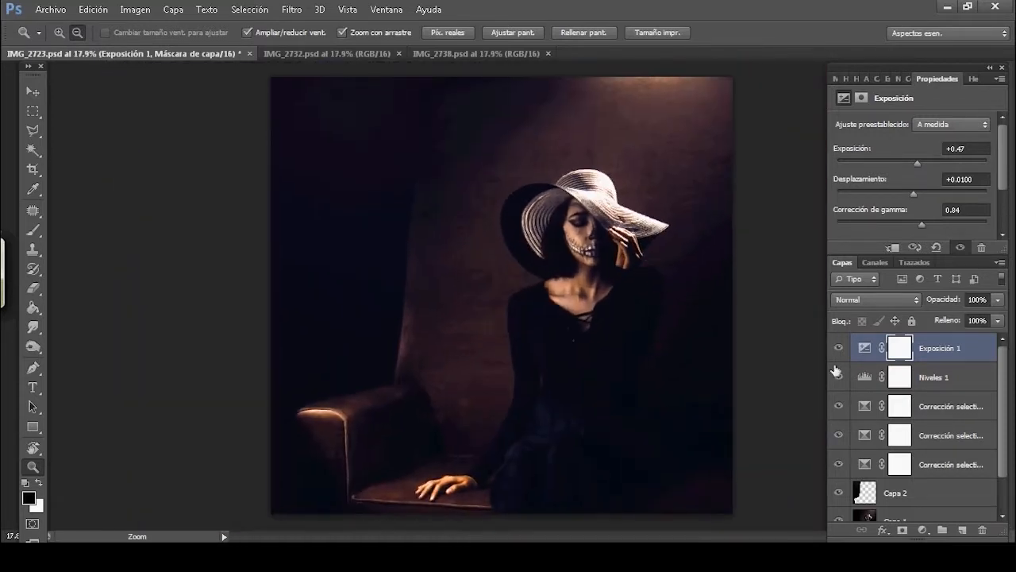
Add a Curves adjustment layer directly above Capa 2, pull its curve down to darken strongly, and invert its mask to black.
{"action": "left_click", "coordinate": [876, 495]}
{"action": "left_click", "coordinate": [922, 530]}
{"action": "left_click", "coordinate": [913, 290]}
{"action": "left_click_drag", "start_coordinate": [967, 193], "coordinate": [980, 216]}
{"action": "left_click", "coordinate": [543, 300], "text": "alt"}
{"action": "key", "text": "ctrl+i"}
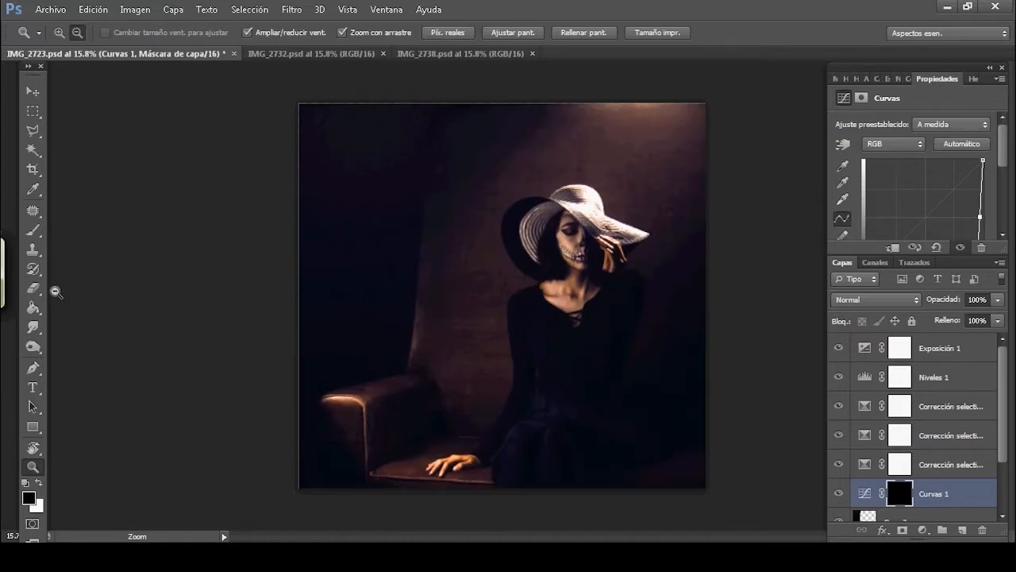
Paint white on the Curvas 1 mask with a large soft brush at 30% opacity to darken the chair side and photo edges.
{"action": "key", "text": "b"}
{"action": "key", "text": "x"}
{"action": "left_click", "coordinate": [316, 32]}
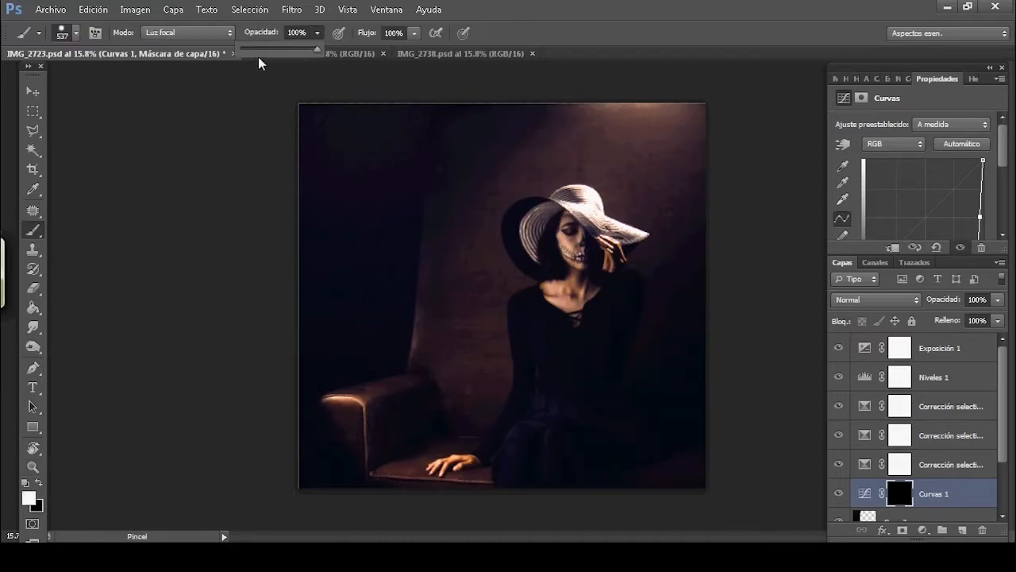
{"action": "key", "text": "alt"}
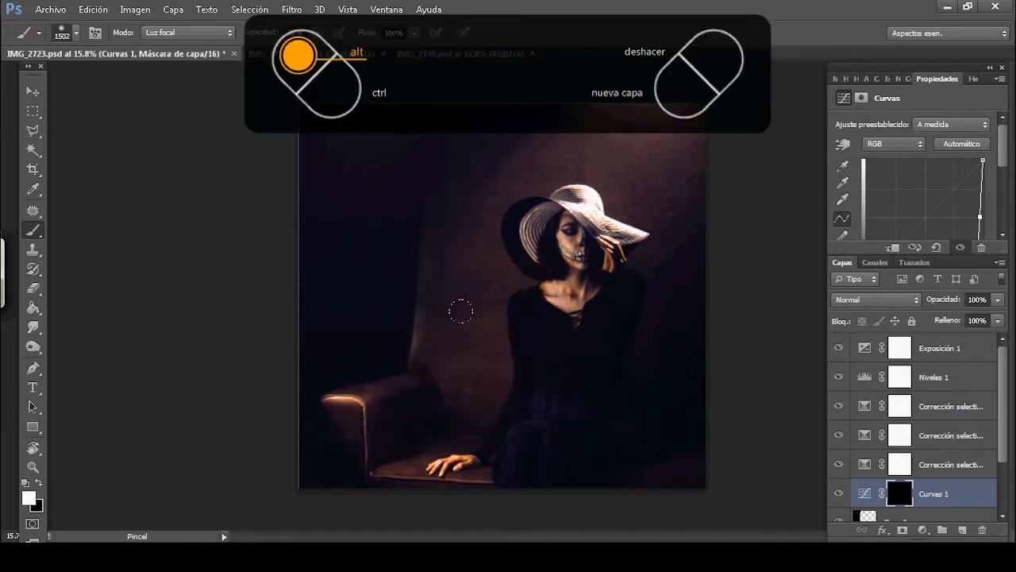
{"action": "scroll", "coordinate": [461, 301], "scroll_direction": "down", "scroll_amount": 2, "text": "alt"}
{"action": "left_click", "coordinate": [397, 375]}
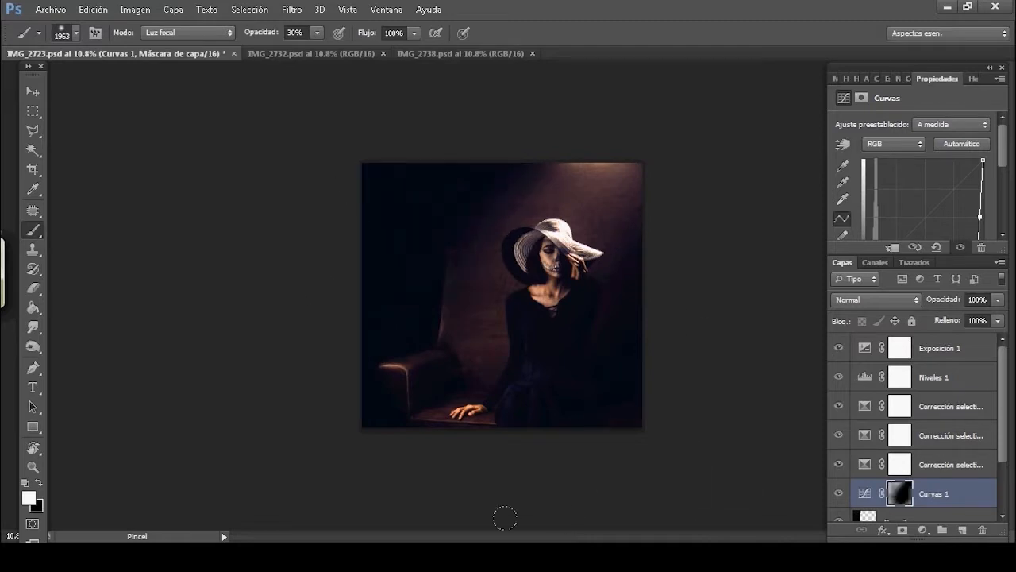
{"action": "left_click_drag", "start_coordinate": [548, 322], "coordinate": [604, 325], "text": "ctrl"}
{"action": "left_click", "coordinate": [599, 330], "text": "alt"}
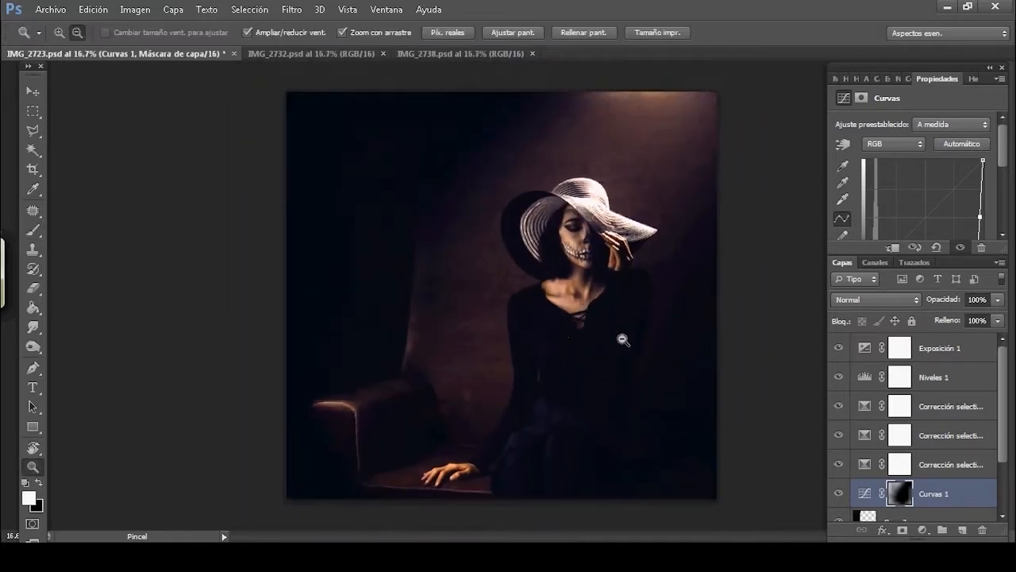
Add a Curves layer above Exposición 1, raise its midtones while holding the shadows, and set its opacity to 33%.
{"action": "left_click", "coordinate": [871, 358]}
{"action": "left_click", "coordinate": [922, 530]}
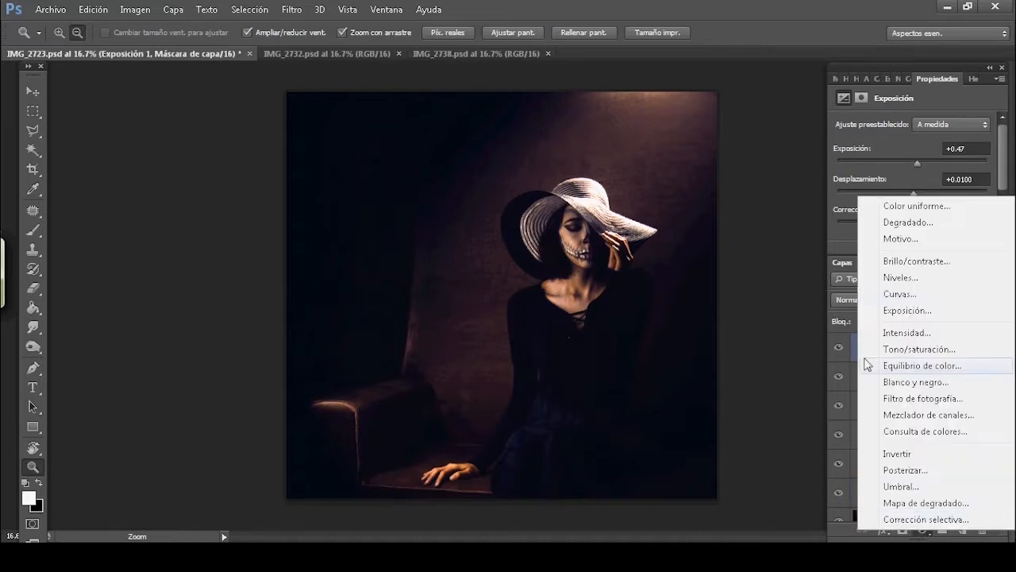
{"action": "left_click", "coordinate": [878, 293]}
{"action": "left_click_drag", "start_coordinate": [892, 208], "coordinate": [904, 191]}
{"action": "mouse_move", "coordinate": [947, 301]}
{"action": "left_mouse_down"}
{"action": "mouse_move", "coordinate": [891, 307]}
{"action": "mouse_move", "coordinate": [949, 300]}
{"action": "left_mouse_up"}
{"action": "left_click", "coordinate": [840, 350]}
{"action": "left_click", "coordinate": [840, 349]}
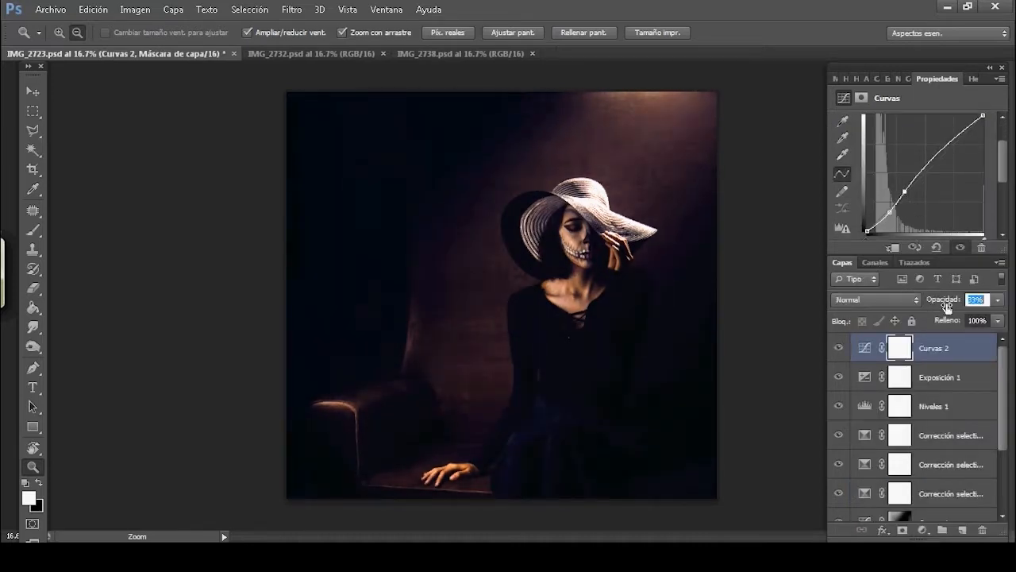
Group all adjustment layers from Curvas 2 down to the first Selective Color layer.
{"action": "left_click_drag", "start_coordinate": [1002, 387], "coordinate": [1001, 450]}
{"action": "left_click", "coordinate": [925, 403], "text": "shift"}
{"action": "key", "text": "ctrl+g"}
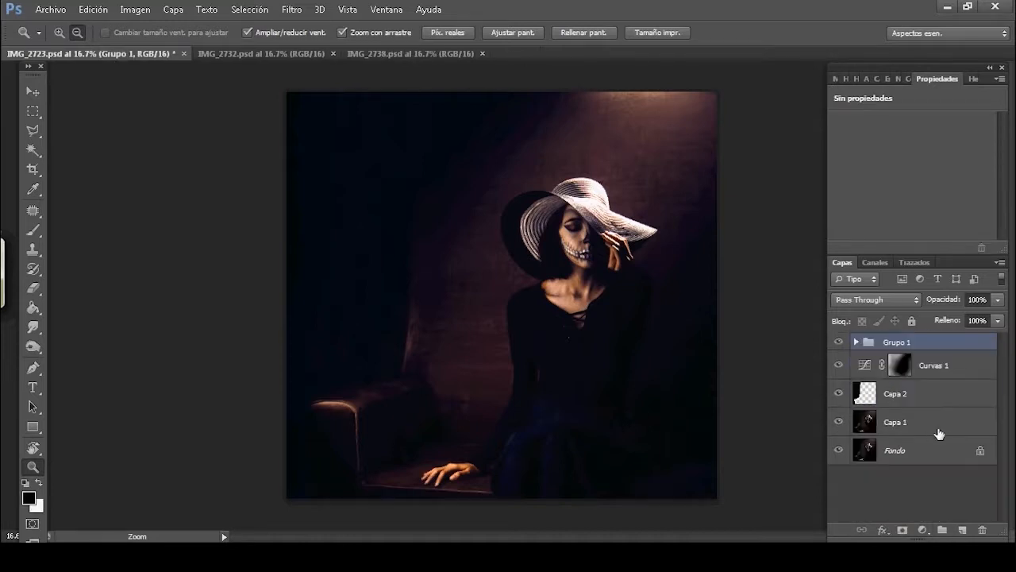
Create a new layer named Capa 3 in Superponer mode, filled with the mode's neutral gray.
{"action": "left_click", "coordinate": [910, 375]}
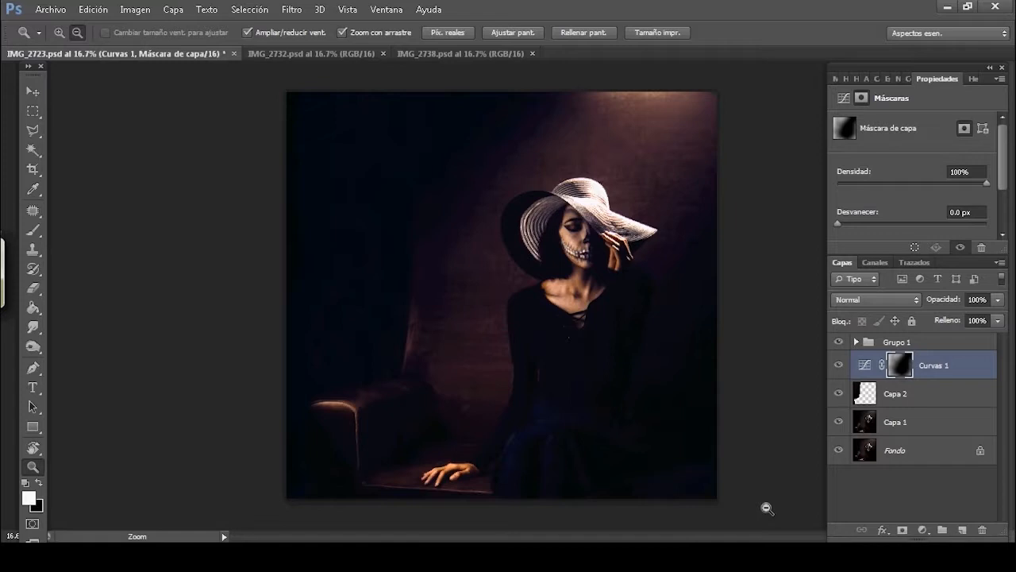
{"action": "key", "text": "ctrl+shift+n"}
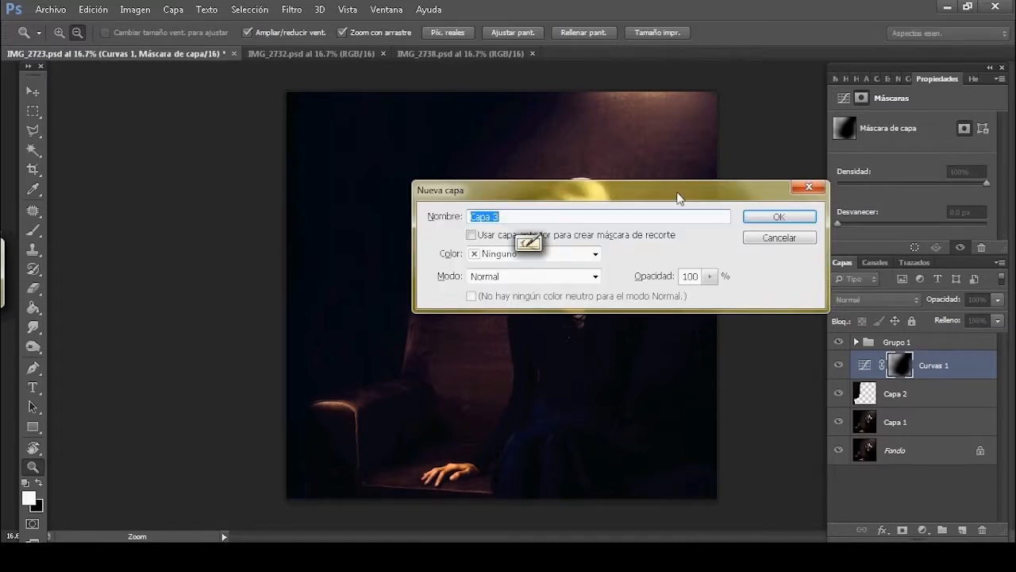
{"action": "left_click", "coordinate": [512, 282]}
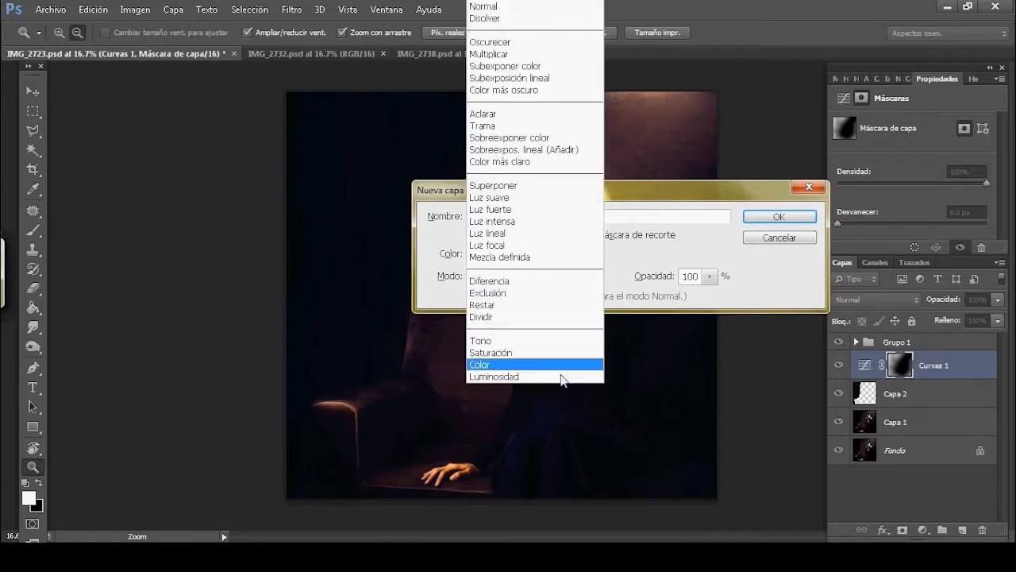
{"action": "left_click", "coordinate": [544, 249]}
{"action": "left_click", "coordinate": [482, 298]}
{"action": "left_click", "coordinate": [769, 220]}
Undo the accidental mask transfer to Grupo 1 and place the Curvas 1 layer inside the group, at its base.
{"action": "left_click_drag", "start_coordinate": [870, 396], "coordinate": [901, 343]}
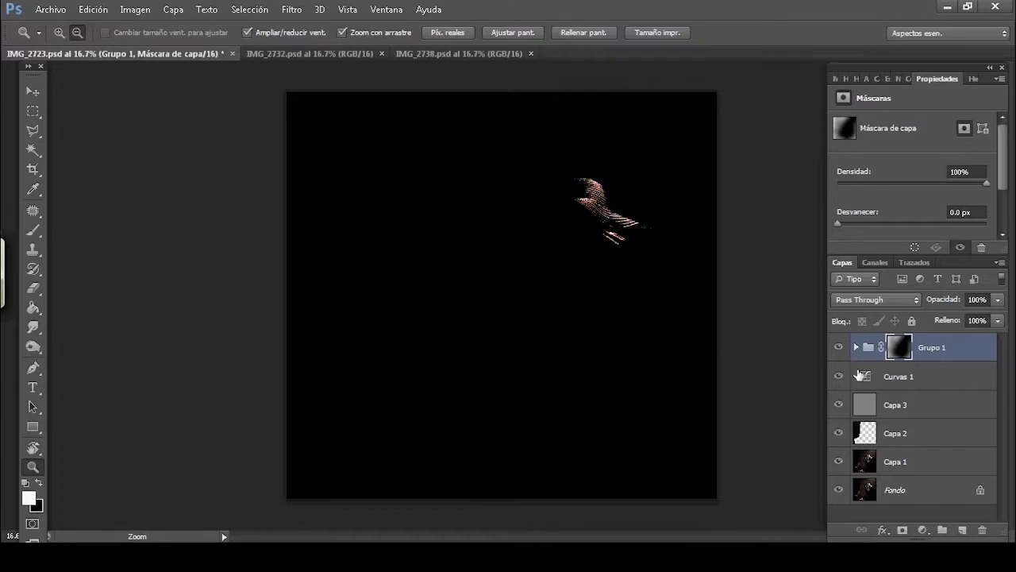
{"action": "key", "text": "ctrl+z"}
{"action": "left_click", "coordinate": [856, 343]}
{"action": "scroll", "coordinate": [861, 373], "scroll_direction": "down", "scroll_amount": 3}
{"action": "left_click_drag", "start_coordinate": [902, 412], "coordinate": [906, 410]}
{"action": "left_click_drag", "start_coordinate": [874, 417], "coordinate": [875, 395]}
{"action": "scroll", "coordinate": [871, 381], "scroll_direction": "up", "scroll_amount": 4}
{"action": "left_click", "coordinate": [857, 343]}
Duplicate the gray layer Capa 3 four times.
{"action": "left_click", "coordinate": [895, 366]}
{"action": "key", "text": "ctrl+j"}
{"action": "key", "text": "ctrl+j"}
{"action": "key", "text": "ctrl+j"}
{"action": "key", "text": "ctrl+j"}
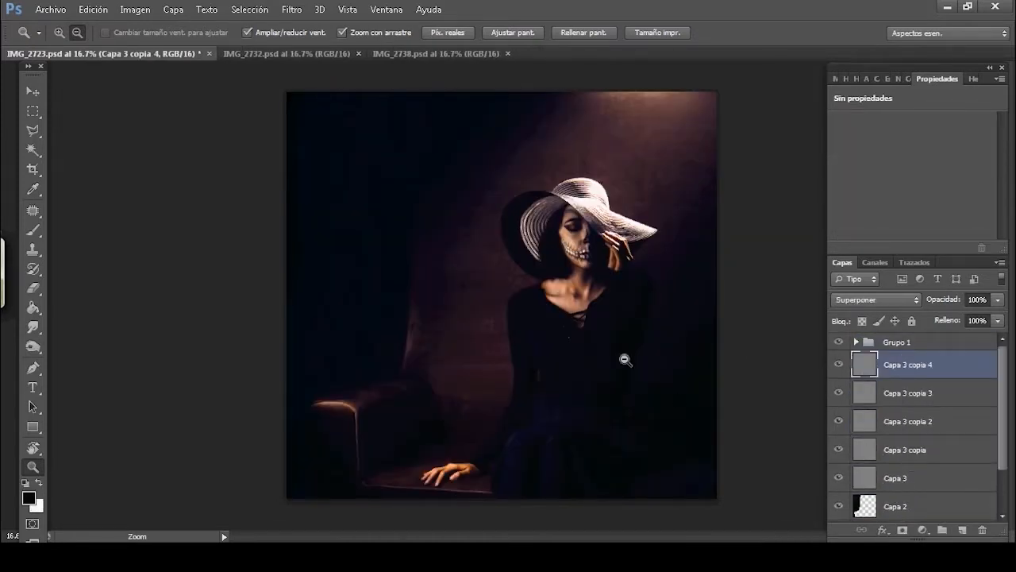
On Capa 3 copia 4, dodge the midtones at 7% exposure along the armrest, seat edge and resting hand.
{"action": "left_click_drag", "start_coordinate": [607, 249], "coordinate": [639, 251]}
{"action": "right_click", "coordinate": [33, 347]}
{"action": "left_click", "coordinate": [103, 347]}
{"action": "left_click_drag", "start_coordinate": [517, 351], "coordinate": [306, 359]}
{"action": "left_click_drag", "start_coordinate": [549, 276], "coordinate": [531, 289]}
{"action": "mouse_move", "coordinate": [577, 399]}
{"action": "left_mouse_down"}
{"action": "mouse_move", "coordinate": [531, 283]}
{"action": "mouse_move", "coordinate": [561, 219]}
{"action": "left_mouse_up"}
{"action": "left_click_drag", "start_coordinate": [337, 474], "coordinate": [493, 326]}
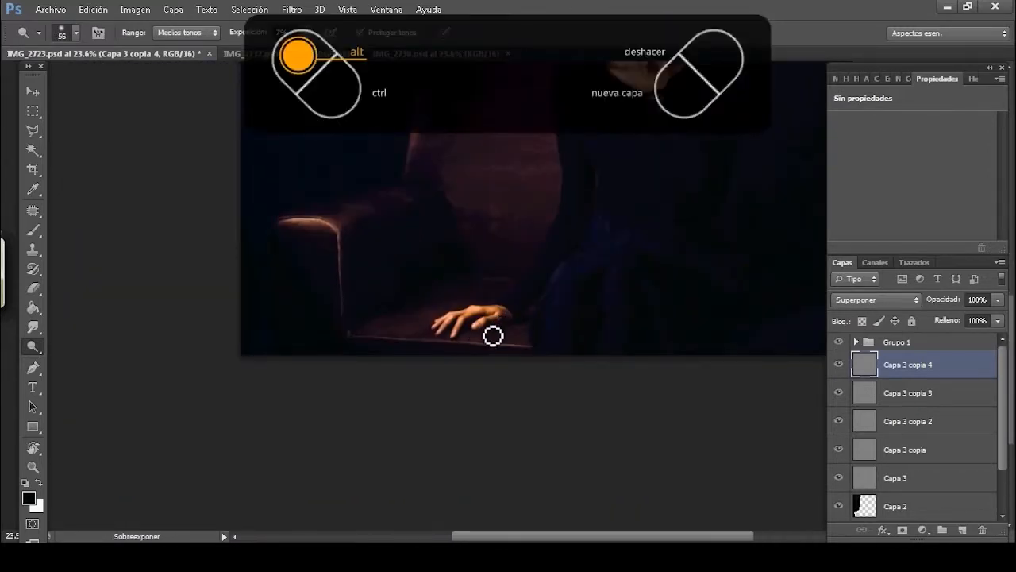
{"action": "left_click_drag", "start_coordinate": [608, 249], "coordinate": [624, 249]}
{"action": "left_click_drag", "start_coordinate": [658, 287], "coordinate": [459, 324]}
{"action": "left_click_drag", "start_coordinate": [506, 217], "coordinate": [472, 334]}
{"action": "mouse_move", "coordinate": [331, 409]}
{"action": "left_mouse_down"}
{"action": "mouse_move", "coordinate": [462, 342]}
{"action": "mouse_move", "coordinate": [580, 371]}
{"action": "left_mouse_up"}
{"action": "mouse_move", "coordinate": [339, 341]}
{"action": "left_mouse_down"}
{"action": "mouse_move", "coordinate": [366, 360]}
{"action": "mouse_move", "coordinate": [376, 338]}
{"action": "mouse_move", "coordinate": [320, 350]}
{"action": "mouse_move", "coordinate": [360, 381]}
{"action": "left_mouse_up"}
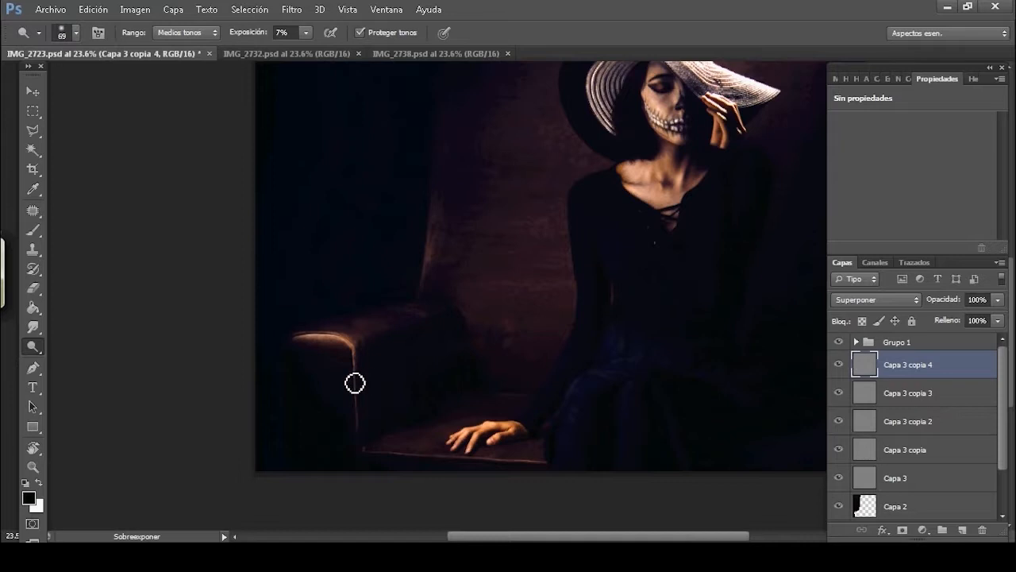
{"action": "left_click_drag", "start_coordinate": [462, 427], "coordinate": [386, 338]}
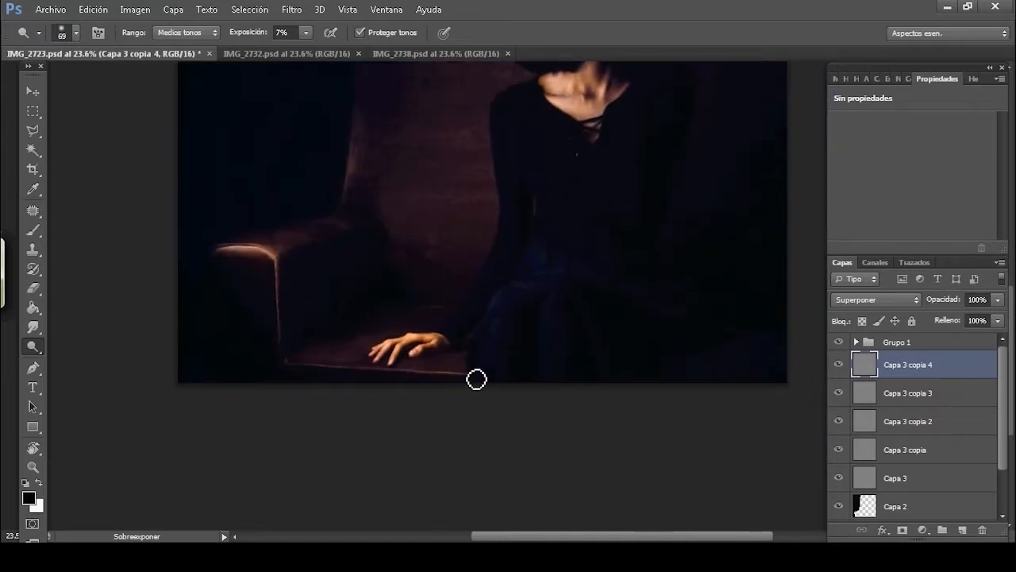
On Capa 3 copia 4, dodge the midtones at 7% exposure along the face, neck, neckline and dress lacing.
{"action": "left_click_drag", "start_coordinate": [640, 194], "coordinate": [603, 444]}
{"action": "left_click_drag", "start_coordinate": [574, 268], "coordinate": [357, 385]}
{"action": "left_click_drag", "start_coordinate": [558, 258], "coordinate": [572, 273]}
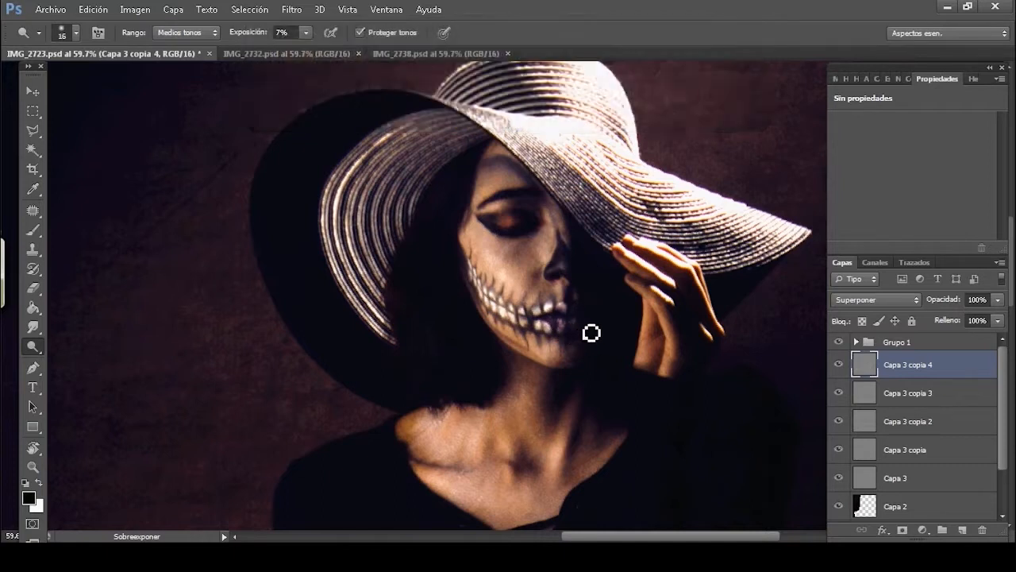
{"action": "mouse_move", "coordinate": [611, 431]}
{"action": "left_mouse_down"}
{"action": "mouse_move", "coordinate": [575, 312]}
{"action": "mouse_move", "coordinate": [575, 403]}
{"action": "left_mouse_up"}
{"action": "left_click_drag", "start_coordinate": [540, 442], "coordinate": [599, 335]}
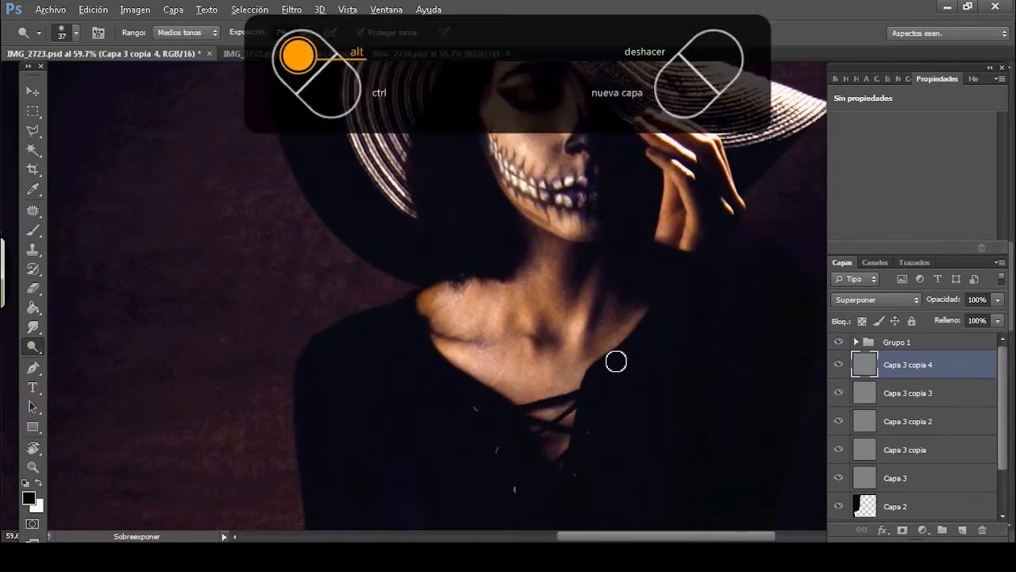
{"action": "left_click_drag", "start_coordinate": [488, 297], "coordinate": [405, 159]}
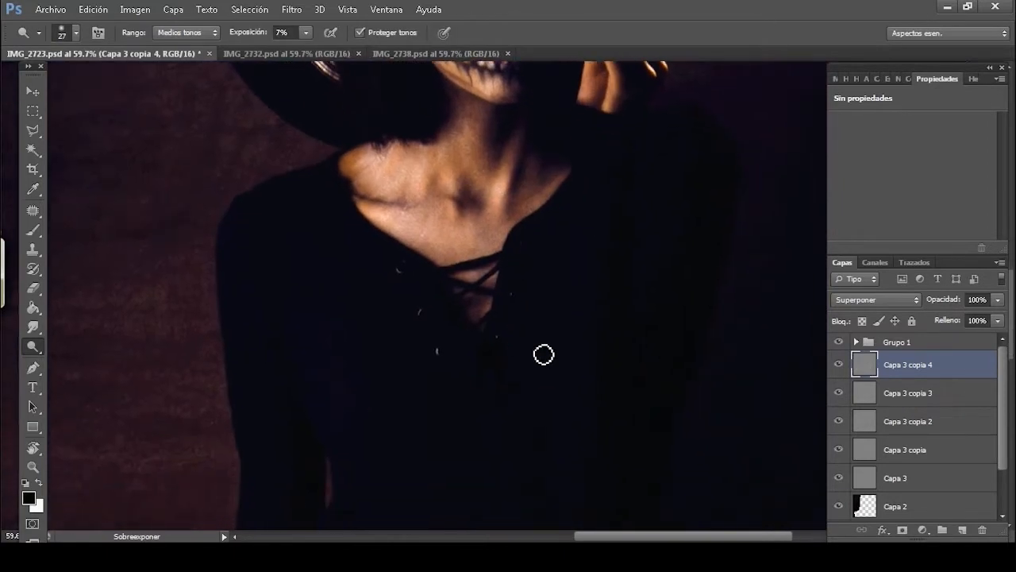
{"action": "left_click_drag", "start_coordinate": [540, 349], "coordinate": [500, 331]}
Refine the midtone dodging on Capa 3 copia 4 across the figure's face, chest and dark dress.
{"action": "mouse_move", "coordinate": [405, 409]}
{"action": "left_mouse_down"}
{"action": "mouse_move", "coordinate": [390, 355]}
{"action": "mouse_move", "coordinate": [461, 301]}
{"action": "left_mouse_up"}
{"action": "left_click", "coordinate": [34, 349]}
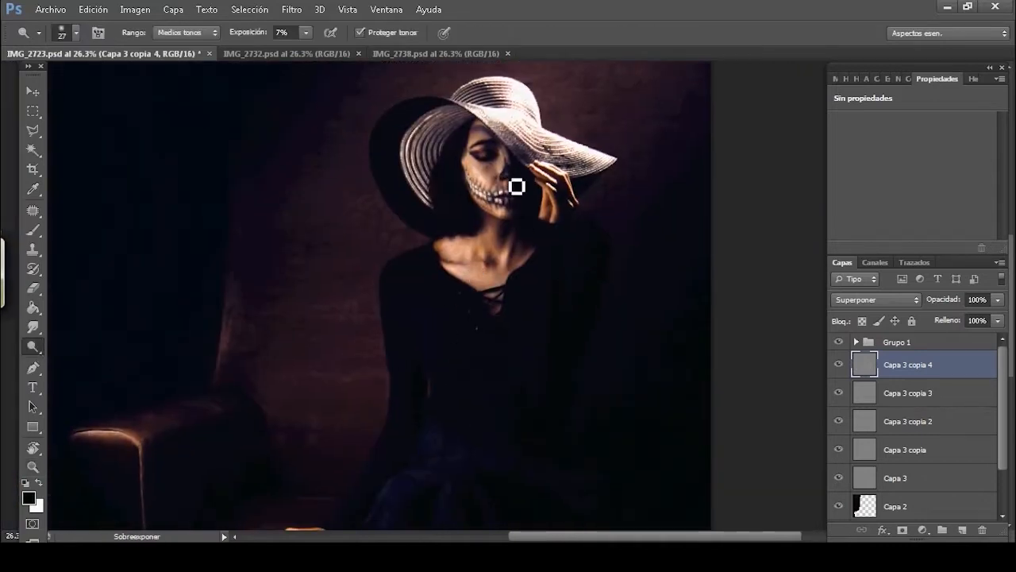
{"action": "left_click_drag", "start_coordinate": [522, 183], "coordinate": [518, 195]}
{"action": "left_click_drag", "start_coordinate": [552, 247], "coordinate": [541, 243]}
{"action": "left_click_drag", "start_coordinate": [441, 427], "coordinate": [519, 224]}
{"action": "left_click_drag", "start_coordinate": [537, 258], "coordinate": [532, 262]}
{"action": "left_click_drag", "start_coordinate": [562, 311], "coordinate": [525, 456]}
On Capa 3 copia 3, dodge the lips, painted teeth and shaded side of the face using a 10 px brush.
{"action": "left_click", "coordinate": [861, 394]}
{"action": "left_click_drag", "start_coordinate": [505, 214], "coordinate": [574, 212]}
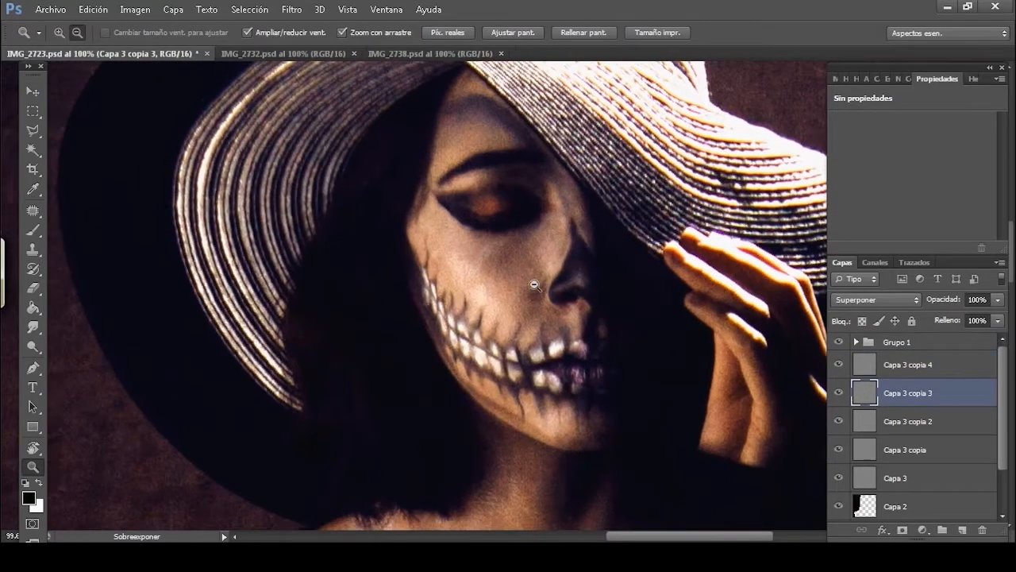
{"action": "left_click", "coordinate": [34, 349]}
{"action": "right_click", "coordinate": [509, 280], "text": "alt"}
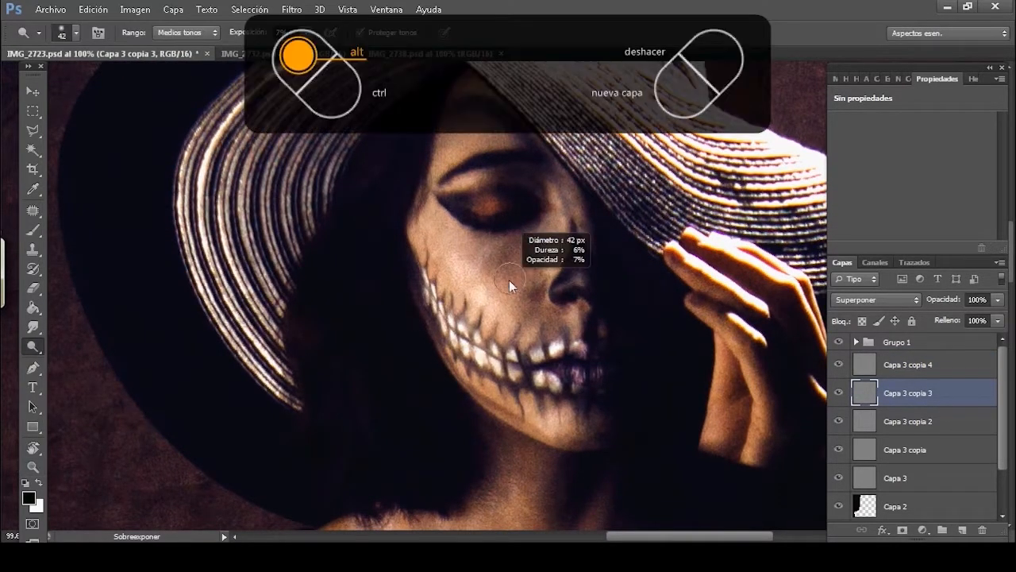
{"action": "left_click_drag", "start_coordinate": [497, 283], "coordinate": [492, 285]}
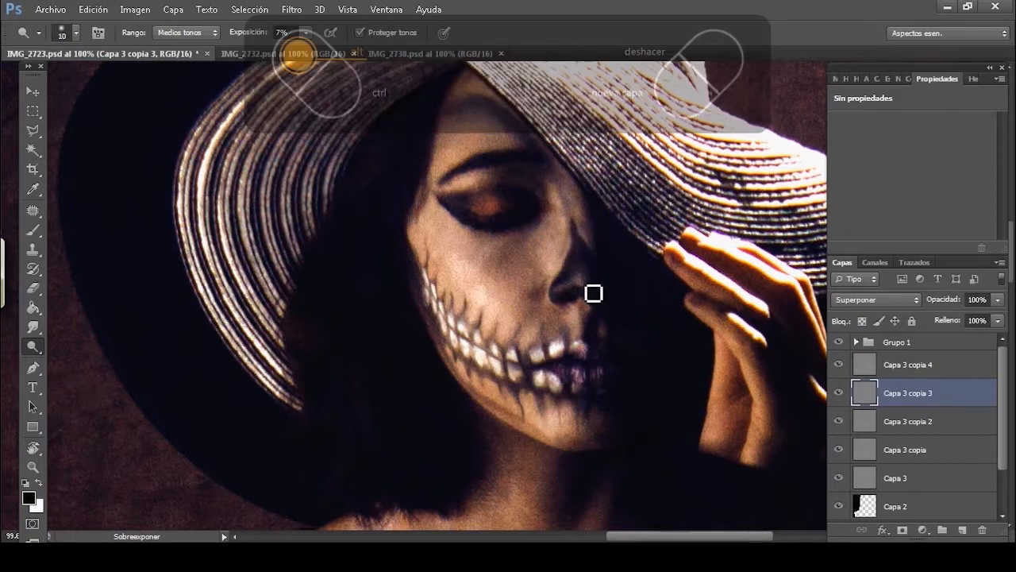
{"action": "mouse_move", "coordinate": [597, 341]}
{"action": "left_mouse_down"}
{"action": "mouse_move", "coordinate": [587, 347]}
{"action": "mouse_move", "coordinate": [600, 377]}
{"action": "mouse_move", "coordinate": [592, 389]}
{"action": "mouse_move", "coordinate": [579, 377]}
{"action": "mouse_move", "coordinate": [606, 388]}
{"action": "left_mouse_up"}
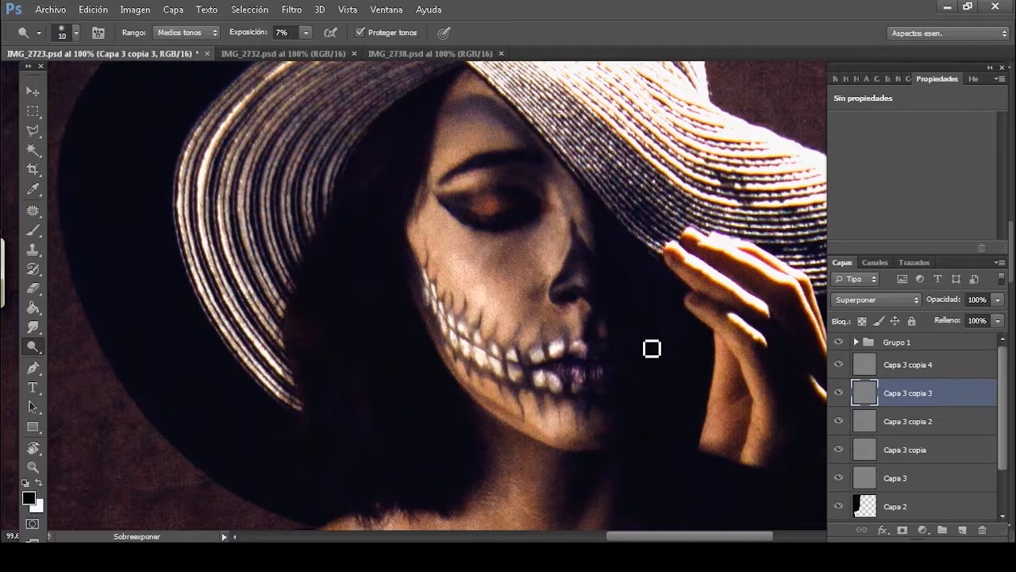
{"action": "left_click_drag", "start_coordinate": [584, 384], "coordinate": [585, 376]}
{"action": "left_click_drag", "start_coordinate": [581, 381], "coordinate": [576, 338]}
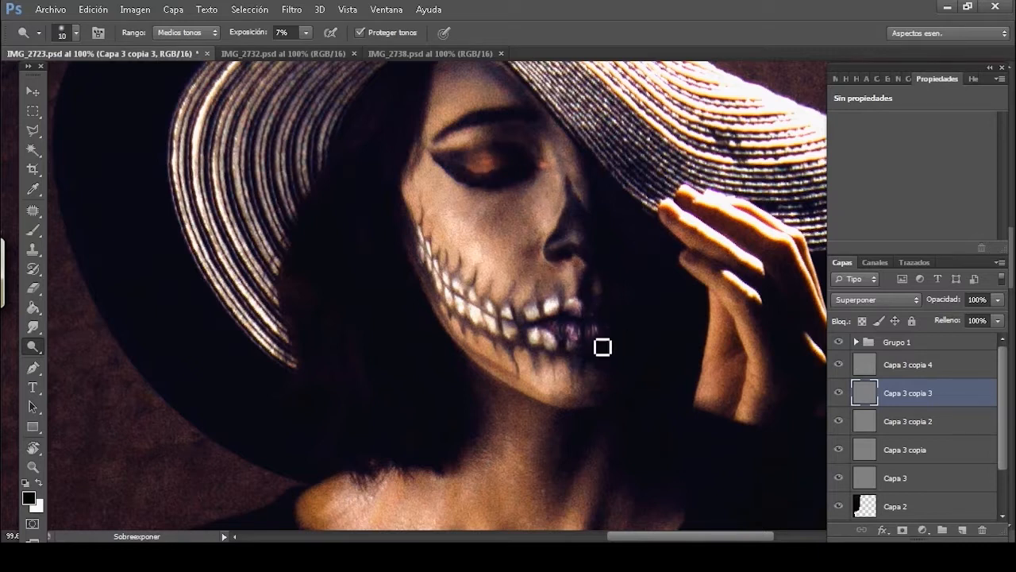
Dodge the neck, collarbones and raised hand on Capa 3 copia 3 with a 27 px brush.
{"action": "left_click_drag", "start_coordinate": [598, 306], "coordinate": [550, 107]}
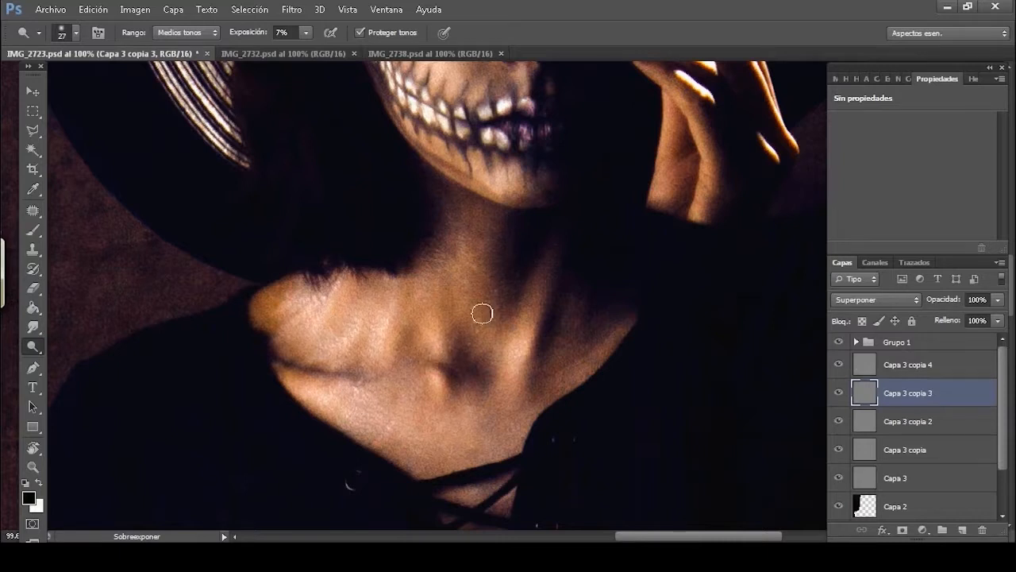
{"action": "scroll", "coordinate": [478, 276], "scroll_direction": "down", "scroll_amount": 2}
{"action": "scroll", "coordinate": [444, 277], "scroll_direction": "up", "scroll_amount": 6}
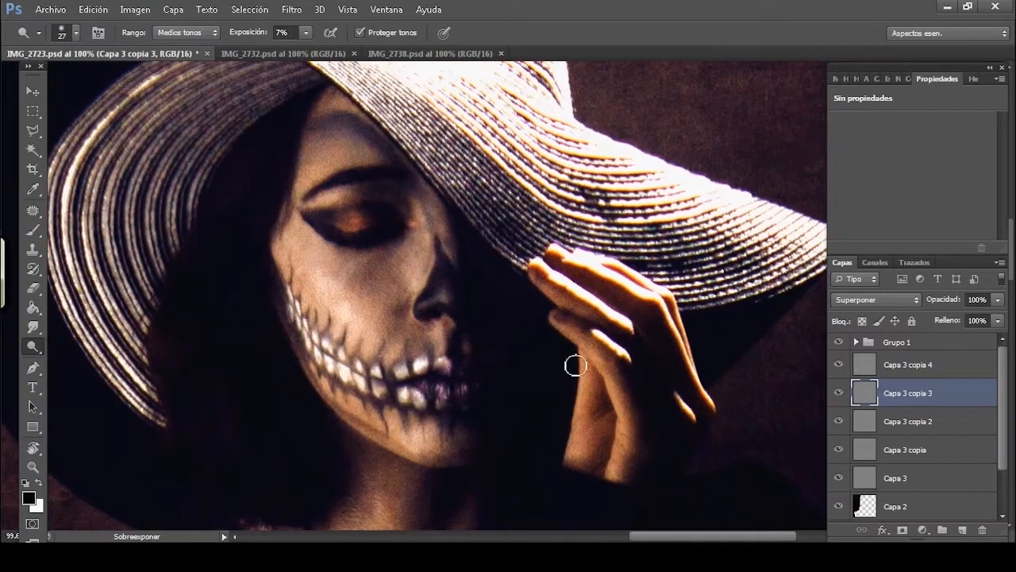
{"action": "left_click_drag", "start_coordinate": [560, 345], "coordinate": [531, 339]}
{"action": "left_click_drag", "start_coordinate": [340, 371], "coordinate": [373, 371]}
On Capa 3 copia 2, dodge fine highlights in the hair beside the face with a 5 px brush.
{"action": "left_click", "coordinate": [863, 418]}
{"action": "mouse_move", "coordinate": [467, 405]}
{"action": "left_mouse_down"}
{"action": "mouse_move", "coordinate": [390, 401]}
{"action": "mouse_move", "coordinate": [419, 318]}
{"action": "left_mouse_up"}
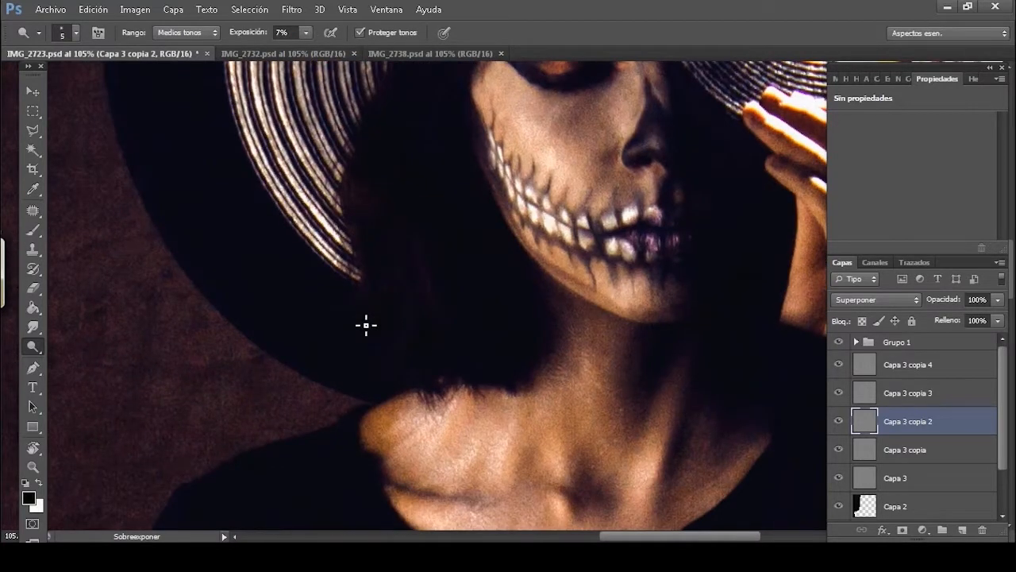
{"action": "key", "text": "z"}
{"action": "left_click_drag", "start_coordinate": [556, 346], "coordinate": [512, 341]}
{"action": "left_click_drag", "start_coordinate": [567, 294], "coordinate": [531, 284]}
Compare the portrait with and without the dodging on Capa 3 copia 3 and Capa 3 copia 2.
{"action": "left_click", "coordinate": [889, 393]}
{"action": "key", "text": "ctrl+j"}
{"action": "key", "text": "ctrl+z"}
{"action": "left_click_drag", "start_coordinate": [579, 223], "coordinate": [637, 225]}
{"action": "left_click_drag", "start_coordinate": [954, 301], "coordinate": [944, 301]}
{"action": "left_click", "coordinate": [839, 393]}
{"action": "left_click", "coordinate": [839, 393]}
{"action": "left_click_drag", "start_coordinate": [724, 443], "coordinate": [649, 333]}
{"action": "left_click", "coordinate": [862, 429]}
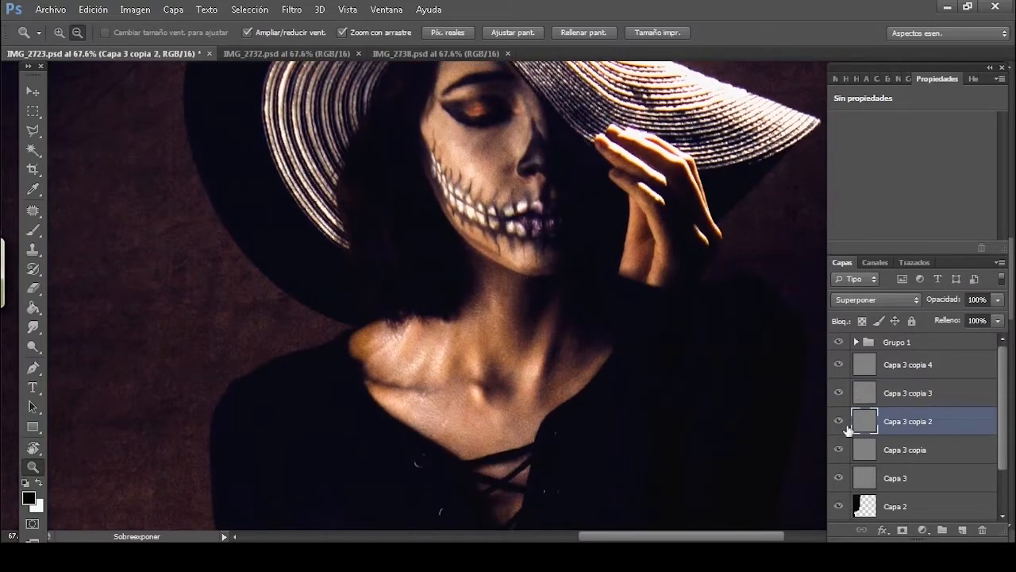
{"action": "key", "text": "ctrl+j"}
{"action": "key", "text": "ctrl+z"}
{"action": "left_click", "coordinate": [842, 424]}
{"action": "left_click", "coordinate": [842, 425]}
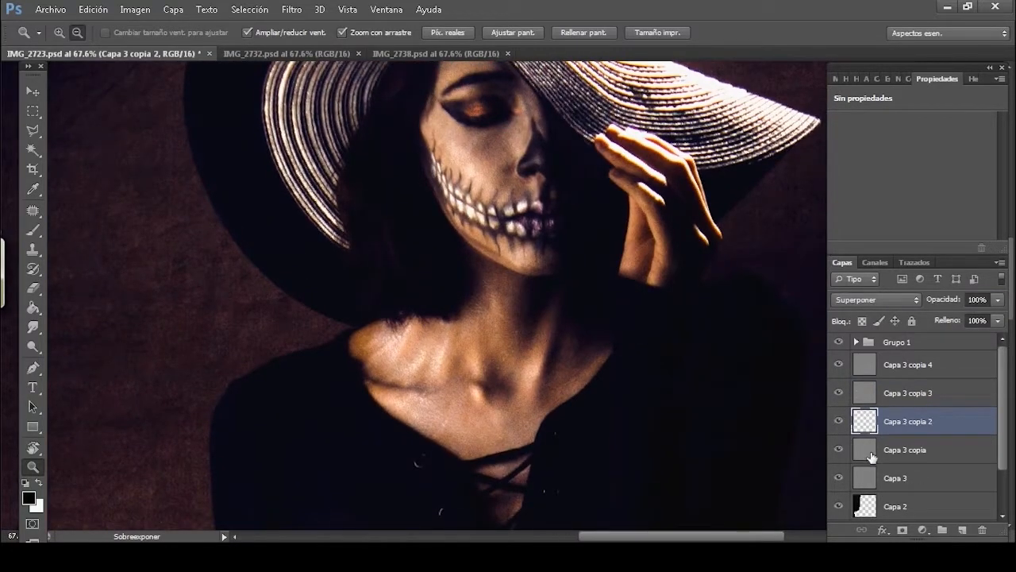
Duplicate the gray layer Capa 3 copia and switch to the Burn tool (Subexponer).
{"action": "left_click", "coordinate": [871, 456]}
{"action": "key", "text": "ctrl+j"}
{"action": "left_click_drag", "start_coordinate": [580, 373], "coordinate": [455, 380]}
{"action": "left_click", "coordinate": [434, 338]}
{"action": "right_click", "coordinate": [33, 346]}
{"action": "left_click", "coordinate": [80, 360]}
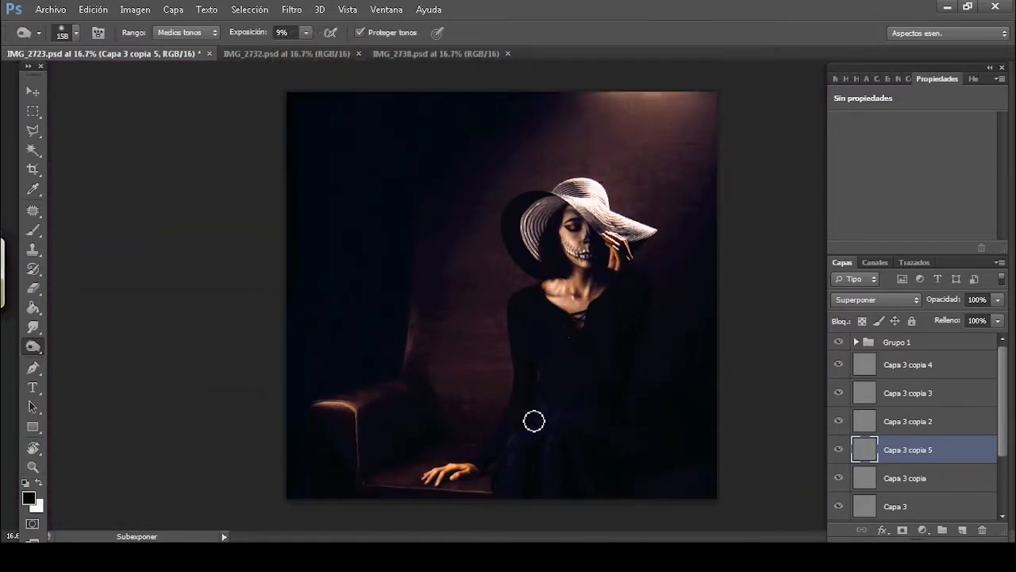
On Capa 3 copia 5, burn the midtones at 9% exposure around the armchair, resting hand and background beside the figure.
{"action": "left_click_drag", "start_coordinate": [450, 481], "coordinate": [436, 487]}
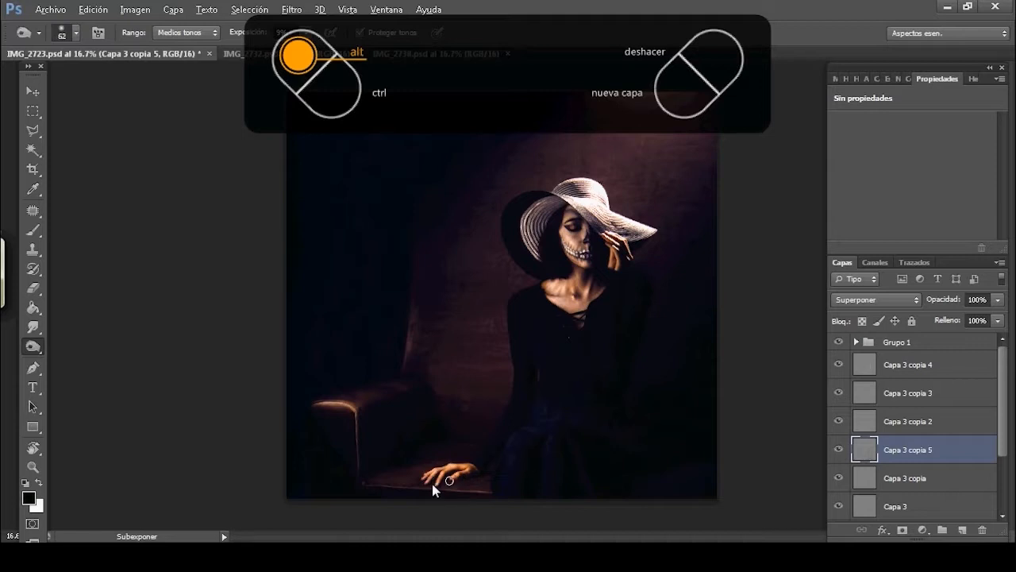
{"action": "left_click_drag", "start_coordinate": [404, 435], "coordinate": [422, 432]}
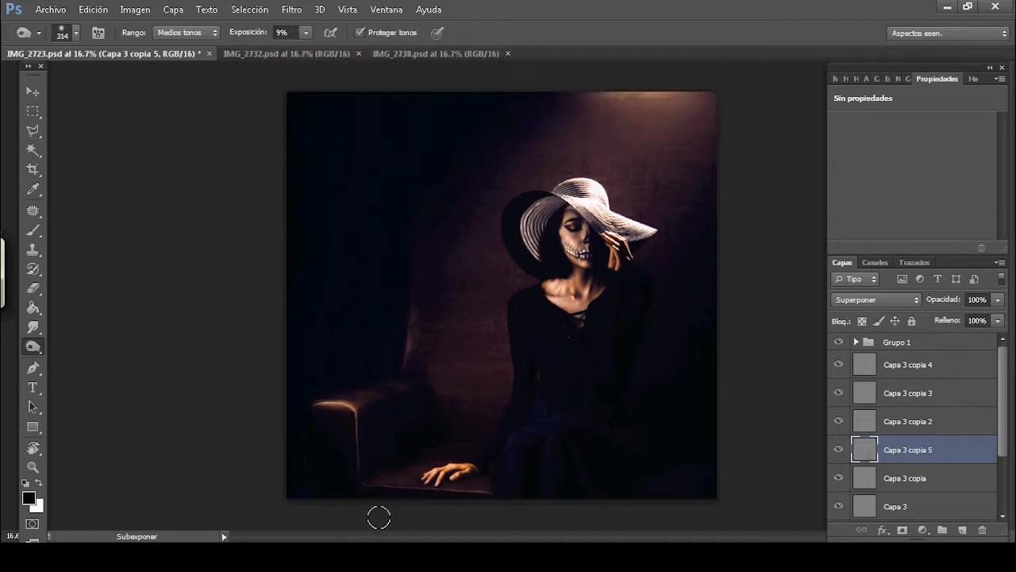
{"action": "left_click_drag", "start_coordinate": [671, 433], "coordinate": [718, 435]}
{"action": "left_click_drag", "start_coordinate": [592, 285], "coordinate": [675, 274]}
Burn the shadows of the neck and collarbones on Capa 3 copia 5 with a 66 px brush.
{"action": "mouse_move", "coordinate": [561, 221]}
{"action": "left_mouse_down"}
{"action": "mouse_move", "coordinate": [467, 366]}
{"action": "mouse_move", "coordinate": [472, 203]}
{"action": "left_mouse_up"}
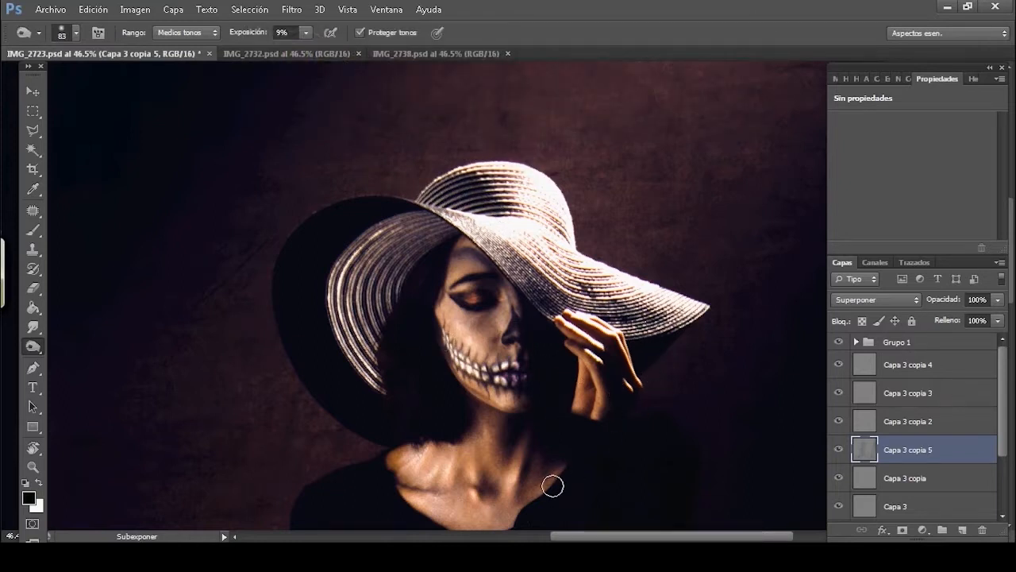
{"action": "left_click_drag", "start_coordinate": [418, 487], "coordinate": [409, 488]}
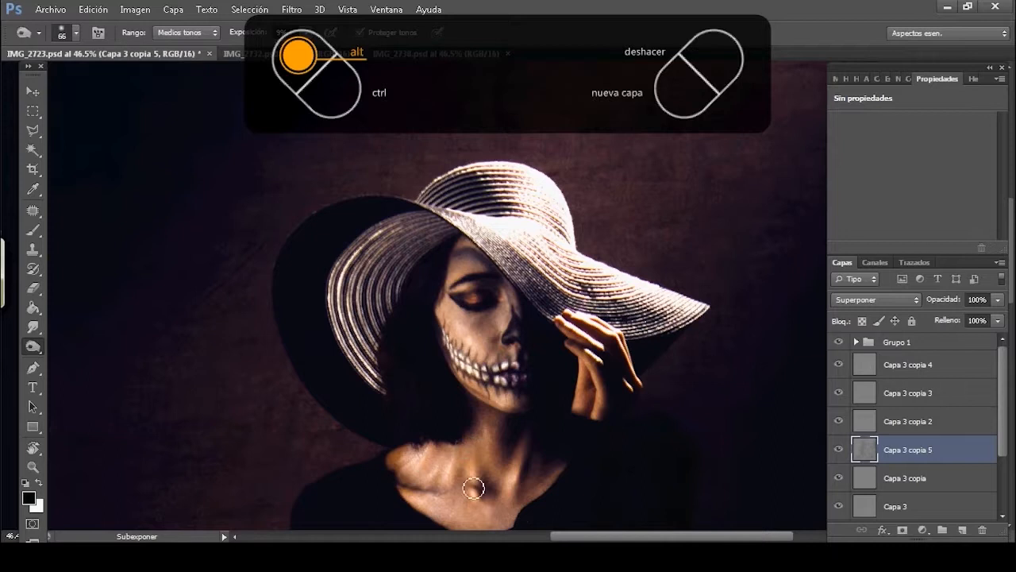
{"action": "scroll", "coordinate": [472, 467], "scroll_direction": "down", "scroll_amount": 2}
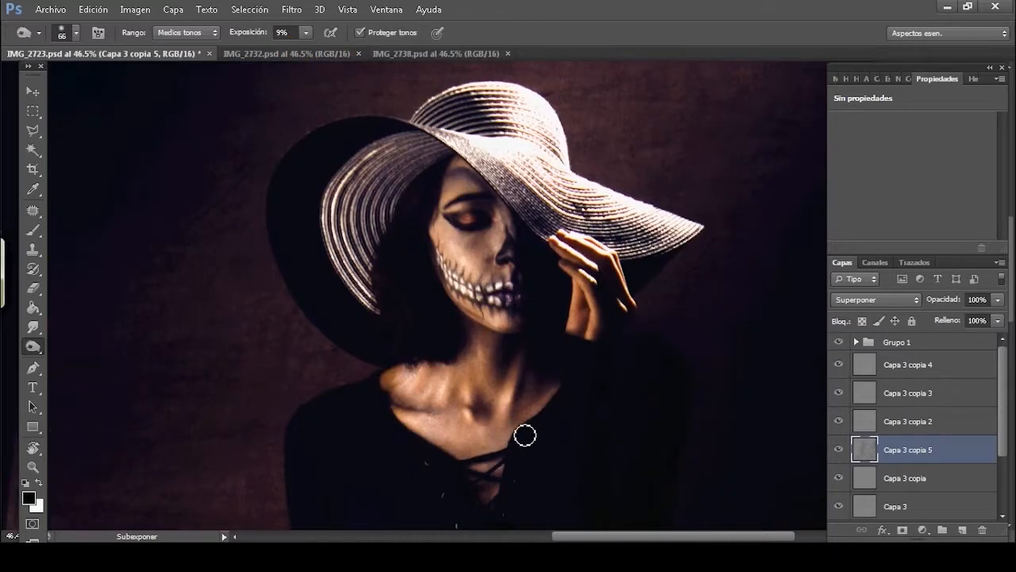
{"action": "mouse_move", "coordinate": [458, 231]}
{"action": "left_mouse_down"}
{"action": "mouse_move", "coordinate": [627, 248]}
{"action": "mouse_move", "coordinate": [572, 233]}
{"action": "left_mouse_up"}
On Capa 3 copia, burn the midtones at 9% exposure along the painted teeth, stitch lines, lips and jawline.
{"action": "left_click", "coordinate": [905, 477]}
{"action": "mouse_move", "coordinate": [575, 373]}
{"action": "left_mouse_down"}
{"action": "mouse_move", "coordinate": [558, 387]}
{"action": "mouse_move", "coordinate": [582, 333]}
{"action": "mouse_move", "coordinate": [582, 301]}
{"action": "mouse_move", "coordinate": [548, 292]}
{"action": "left_mouse_up"}
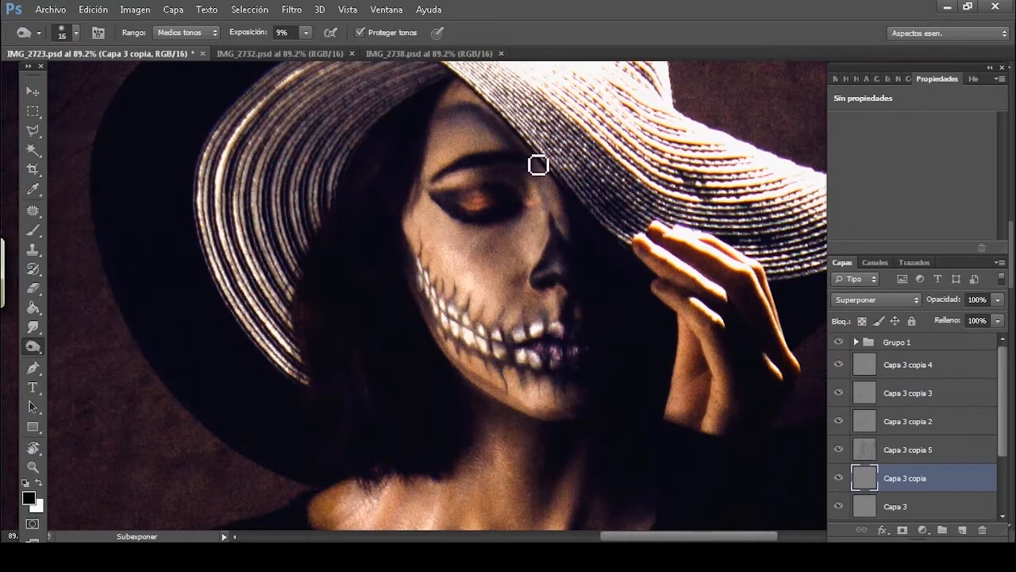
{"action": "mouse_move", "coordinate": [557, 349]}
{"action": "left_mouse_down"}
{"action": "mouse_move", "coordinate": [526, 338]}
{"action": "mouse_move", "coordinate": [547, 363]}
{"action": "left_mouse_up"}
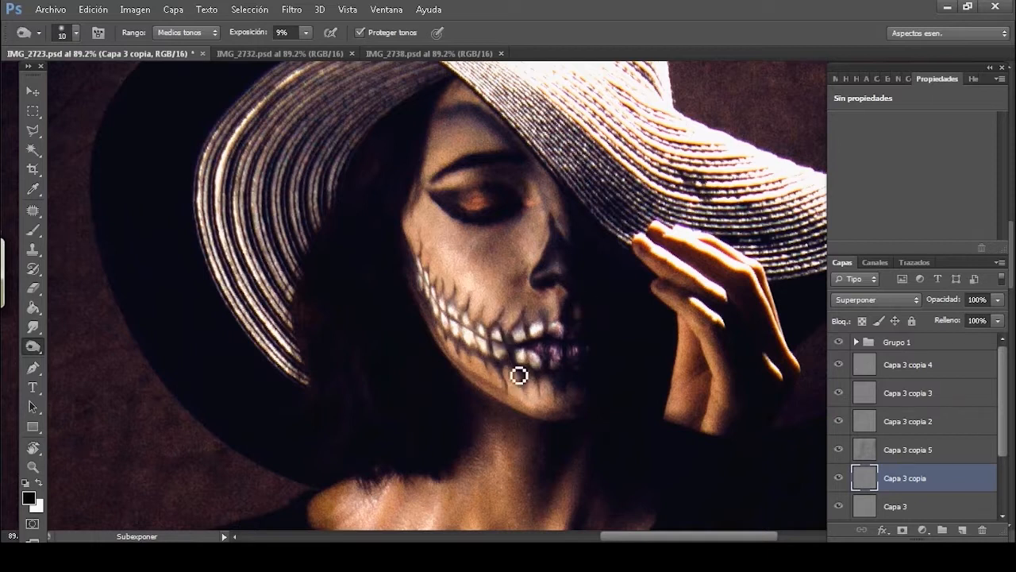
{"action": "mouse_move", "coordinate": [488, 353]}
{"action": "left_mouse_down"}
{"action": "mouse_move", "coordinate": [491, 301]}
{"action": "mouse_move", "coordinate": [470, 329]}
{"action": "mouse_move", "coordinate": [489, 296]}
{"action": "mouse_move", "coordinate": [460, 301]}
{"action": "mouse_move", "coordinate": [473, 340]}
{"action": "left_mouse_up"}
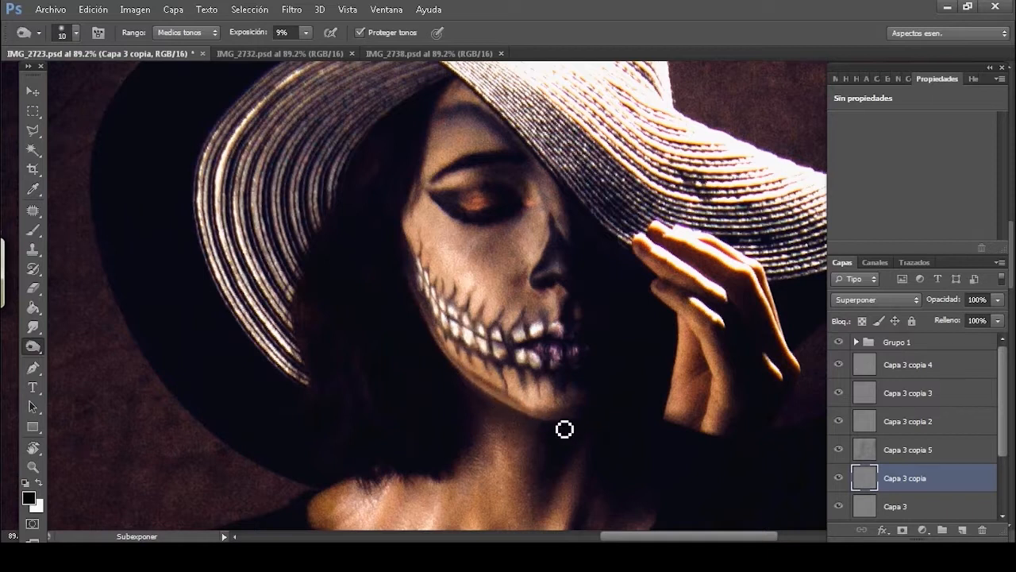
{"action": "mouse_move", "coordinate": [447, 334]}
{"action": "left_mouse_down"}
{"action": "mouse_move", "coordinate": [455, 318]}
{"action": "mouse_move", "coordinate": [446, 292]}
{"action": "mouse_move", "coordinate": [434, 291]}
{"action": "mouse_move", "coordinate": [430, 262]}
{"action": "mouse_move", "coordinate": [427, 269]}
{"action": "left_mouse_up"}
{"action": "right_click", "coordinate": [420, 267], "text": "alt"}
{"action": "mouse_move", "coordinate": [438, 327]}
{"action": "left_mouse_down"}
{"action": "mouse_move", "coordinate": [420, 281]}
{"action": "mouse_move", "coordinate": [424, 200]}
{"action": "mouse_move", "coordinate": [419, 280]}
{"action": "mouse_move", "coordinate": [431, 304]}
{"action": "mouse_move", "coordinate": [419, 267]}
{"action": "mouse_move", "coordinate": [445, 359]}
{"action": "left_mouse_up"}
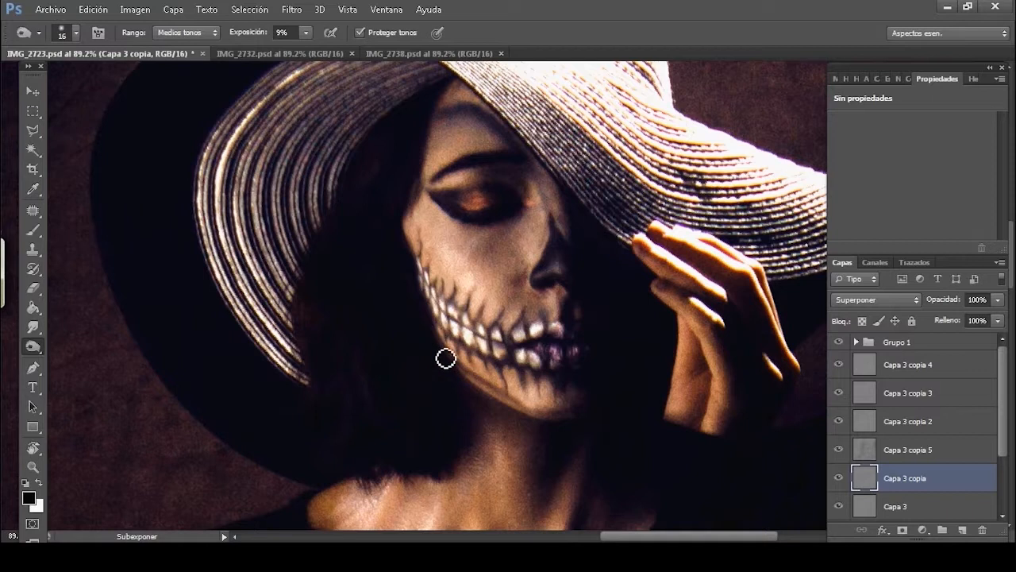
Burn the forehead and outer edge of the face on Capa 3 copia using a larger brush.
{"action": "left_click_drag", "start_coordinate": [595, 299], "coordinate": [582, 344]}
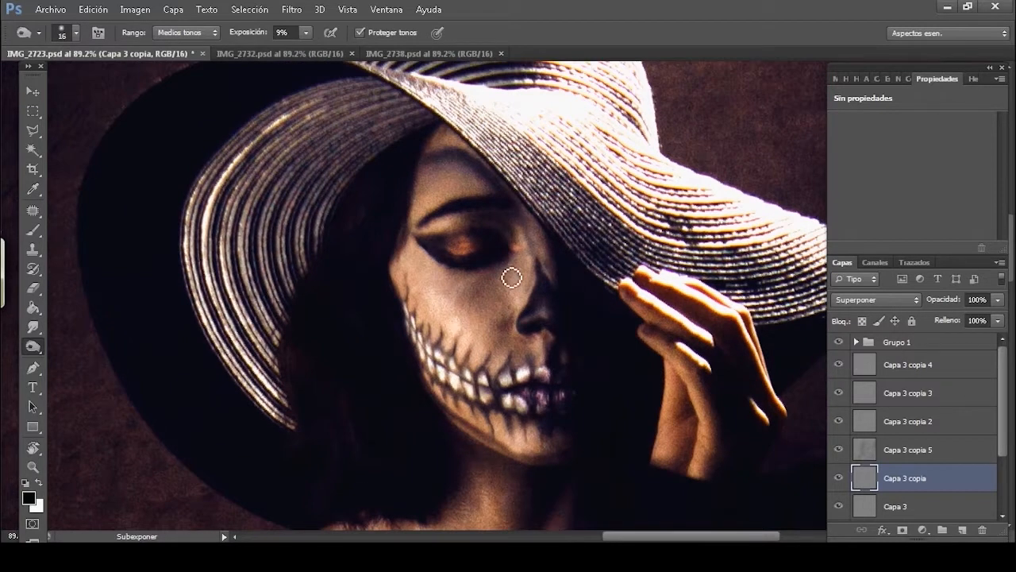
{"action": "key", "text": "bracketright"}
{"action": "key", "text": "bracketright"}
{"action": "key", "text": "bracketright"}
{"action": "key", "text": "bracketright"}
{"action": "key", "text": "bracketright"}
{"action": "mouse_move", "coordinate": [449, 153]}
{"action": "left_mouse_down"}
{"action": "mouse_move", "coordinate": [391, 308]}
{"action": "mouse_move", "coordinate": [407, 225]}
{"action": "left_mouse_up"}
{"action": "left_click_drag", "start_coordinate": [518, 330], "coordinate": [418, 150]}
Burn the hair and hat-brim shadows on Capa 3 copia, and compare the image with that layer hidden and shown.
{"action": "right_click", "coordinate": [426, 329], "text": "alt"}
{"action": "mouse_move", "coordinate": [343, 418]}
{"action": "left_mouse_down"}
{"action": "mouse_move", "coordinate": [369, 347]}
{"action": "mouse_move", "coordinate": [296, 408]}
{"action": "mouse_move", "coordinate": [290, 343]}
{"action": "left_mouse_up"}
{"action": "left_click_drag", "start_coordinate": [374, 444], "coordinate": [369, 262]}
{"action": "mouse_move", "coordinate": [421, 427]}
{"action": "left_mouse_down"}
{"action": "mouse_move", "coordinate": [462, 278]}
{"action": "mouse_move", "coordinate": [385, 336]}
{"action": "mouse_move", "coordinate": [500, 399]}
{"action": "left_mouse_up"}
{"action": "left_click_drag", "start_coordinate": [600, 343], "coordinate": [554, 347]}
{"action": "left_click", "coordinate": [842, 479]}
{"action": "left_click", "coordinate": [842, 480]}
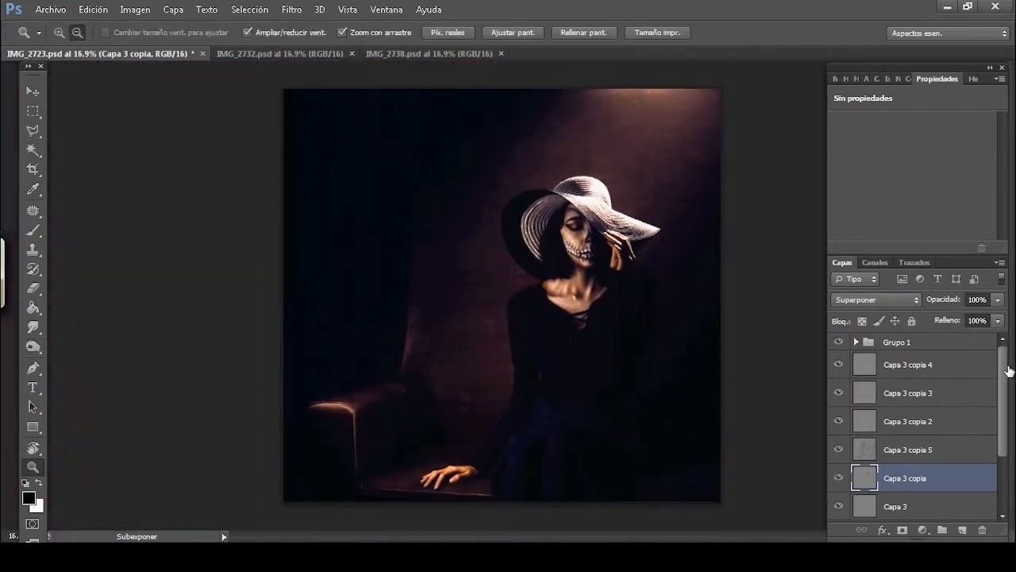
Group all the gray dodge-and-burn layers from Capa 3 up to Capa 3 copia 4.
{"action": "left_click_drag", "start_coordinate": [1004, 368], "coordinate": [1003, 406]}
{"action": "left_click", "coordinate": [875, 450]}
{"action": "scroll", "coordinate": [945, 480], "scroll_direction": "up", "scroll_amount": 3}
{"action": "left_click", "coordinate": [883, 366], "text": "shift"}
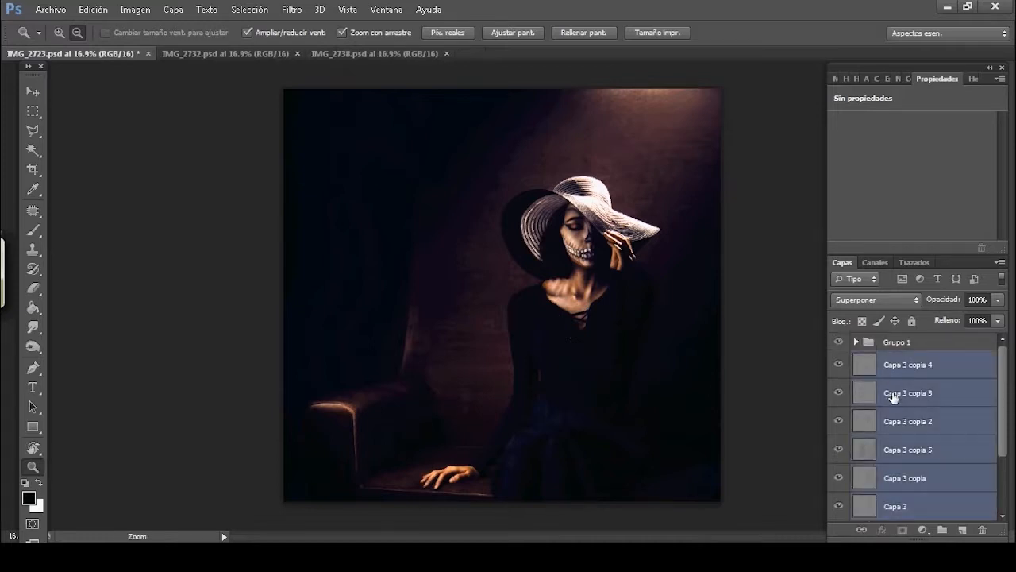
{"action": "key", "text": "ctrl+g"}
Duplicate the dodge-and-burn group and reduce the copy's opacity to about 44%.
{"action": "key", "text": "ctrl+j"}
{"action": "left_click_drag", "start_coordinate": [958, 300], "coordinate": [951, 304]}
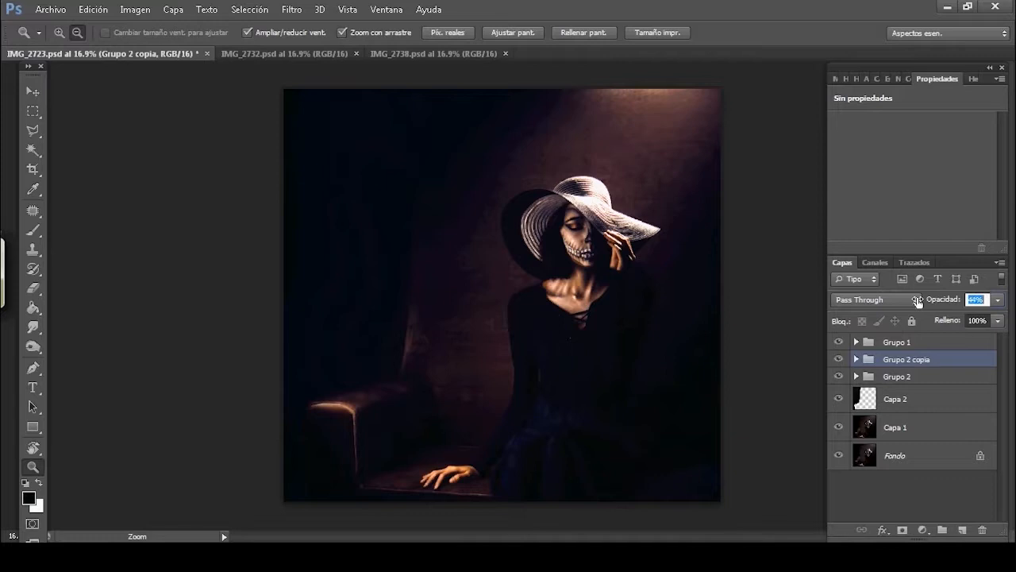
{"action": "key", "text": "Return"}
Stamp all visible layers into a new layer above Grupo 1 and apply the Paso alto filter with a 2.4 px radius.
{"action": "left_click", "coordinate": [892, 346]}
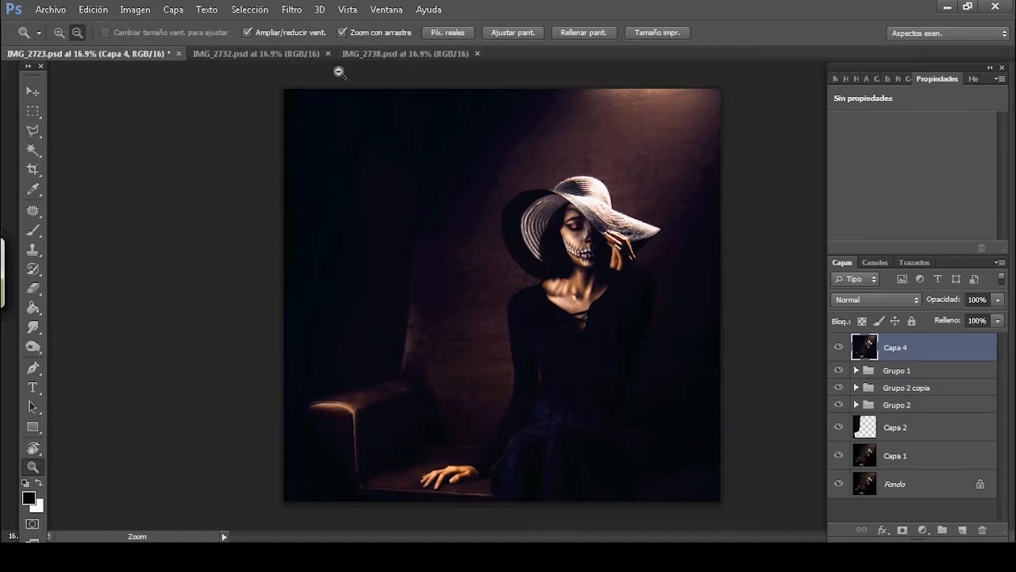
{"action": "left_click", "coordinate": [292, 9]}
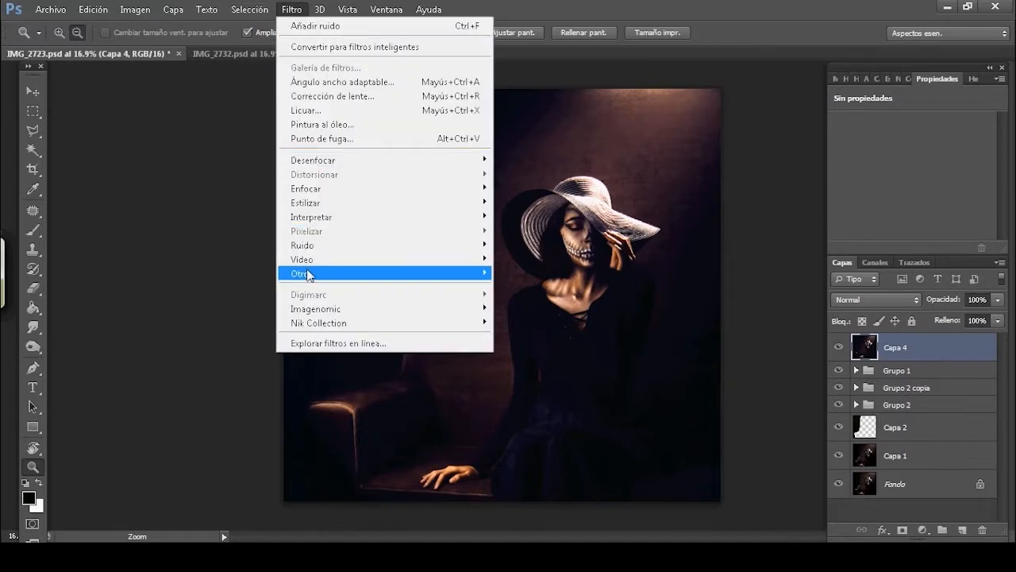
{"action": "mouse_move", "coordinate": [306, 276]}
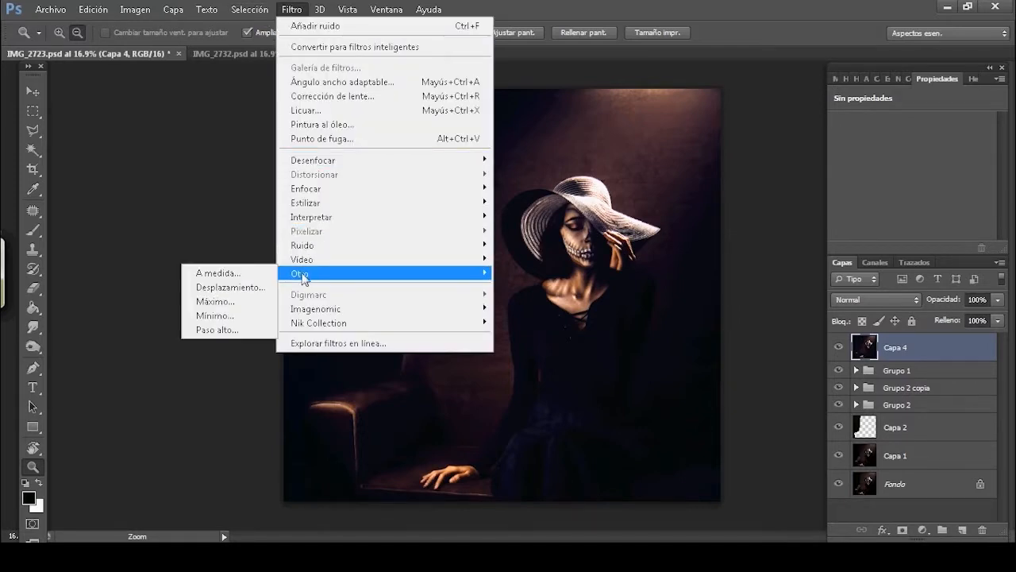
{"action": "left_click", "coordinate": [246, 330]}
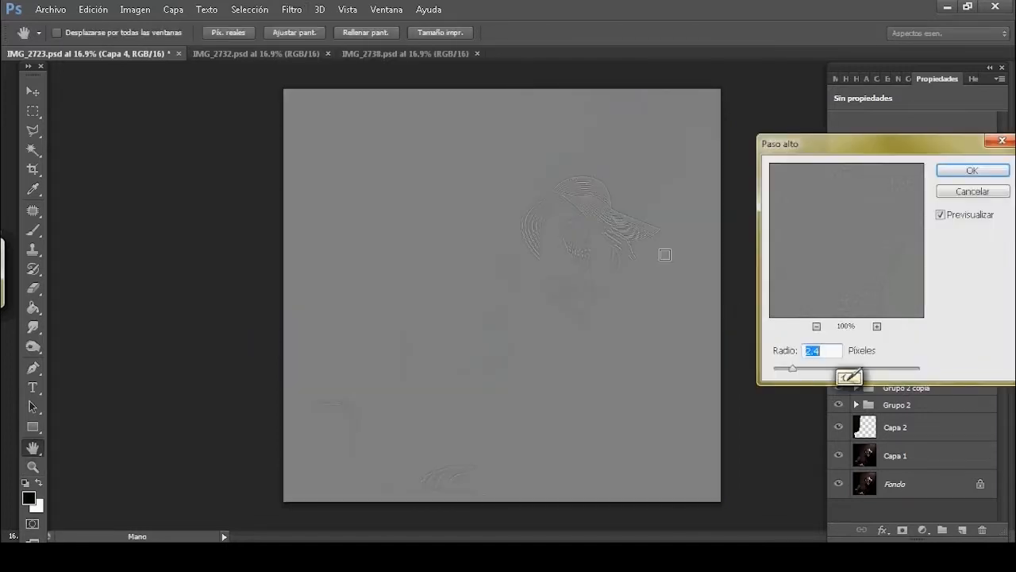
{"action": "left_click", "coordinate": [976, 192]}
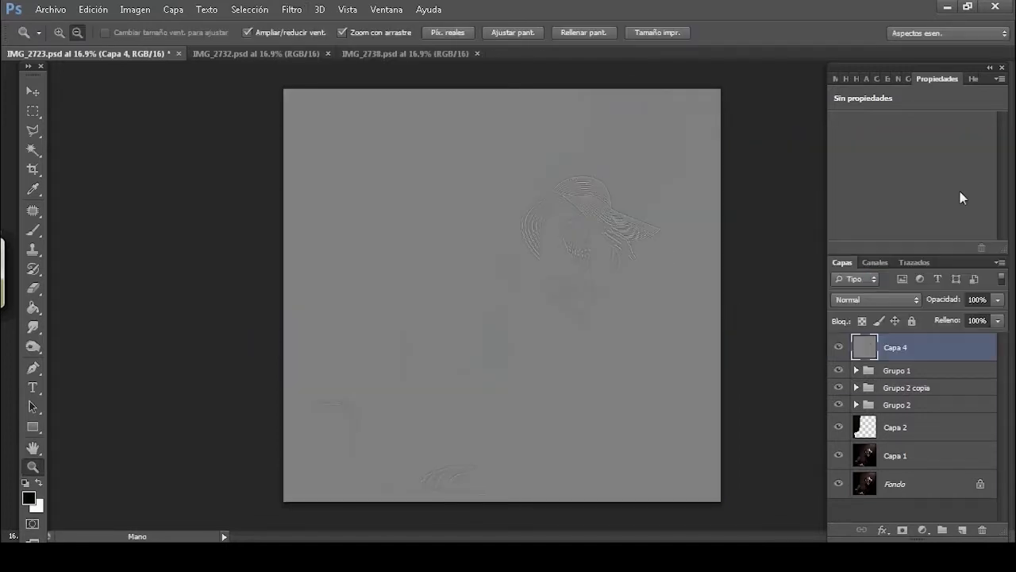
Set the high-pass layer Capa 4 to Superponer, compare it hidden and shown, and reduce its opacity to 79%.
{"action": "left_click_drag", "start_coordinate": [627, 240], "coordinate": [537, 345]}
{"action": "left_click_drag", "start_coordinate": [467, 341], "coordinate": [474, 339]}
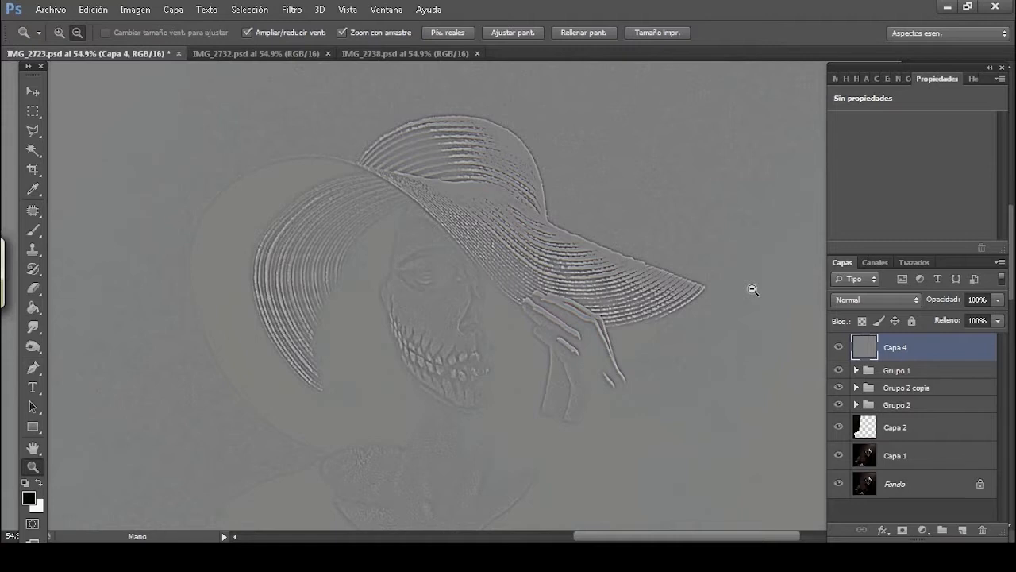
{"action": "left_click", "coordinate": [867, 298]}
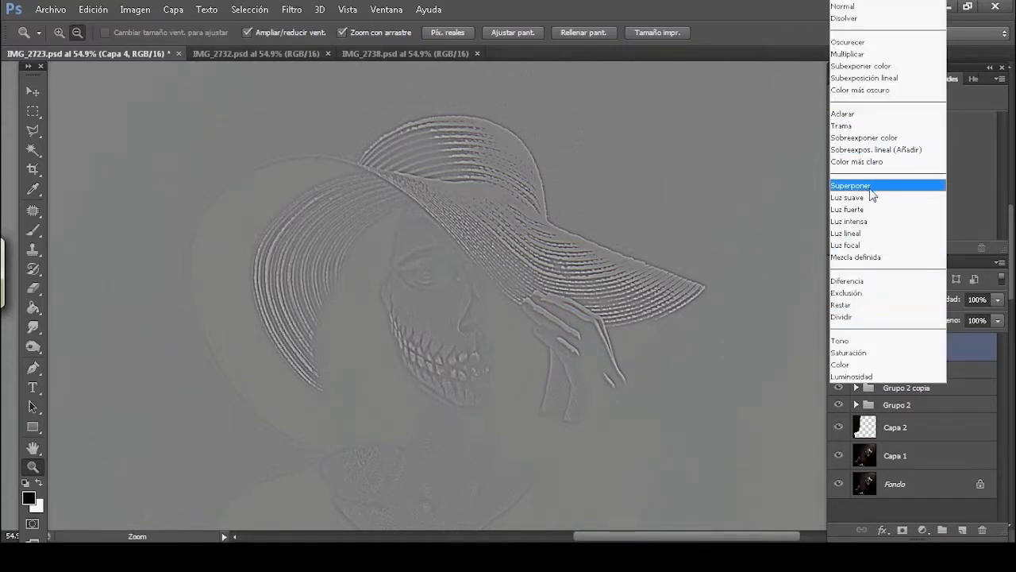
{"action": "left_click", "coordinate": [867, 187]}
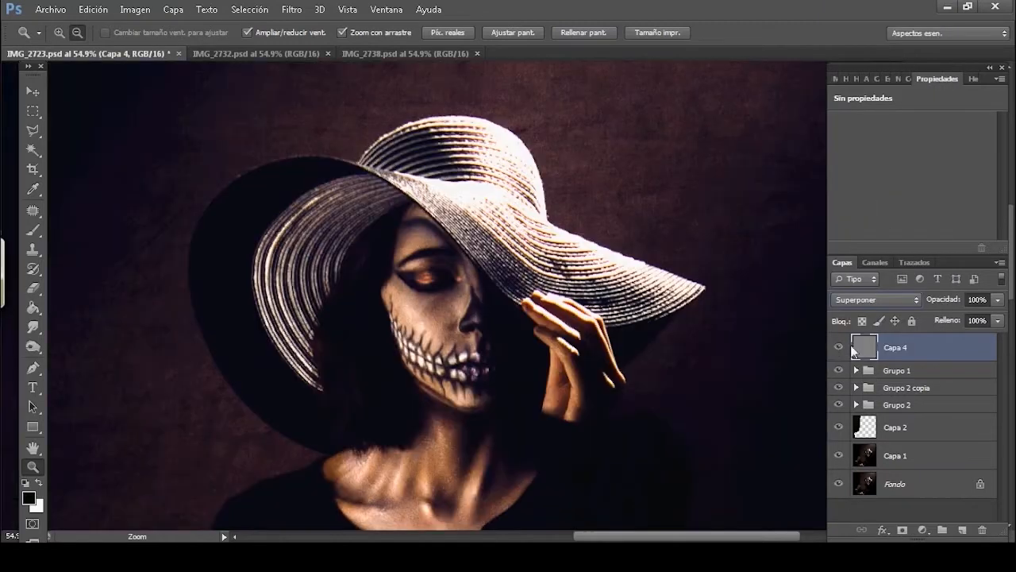
{"action": "left_click", "coordinate": [848, 350]}
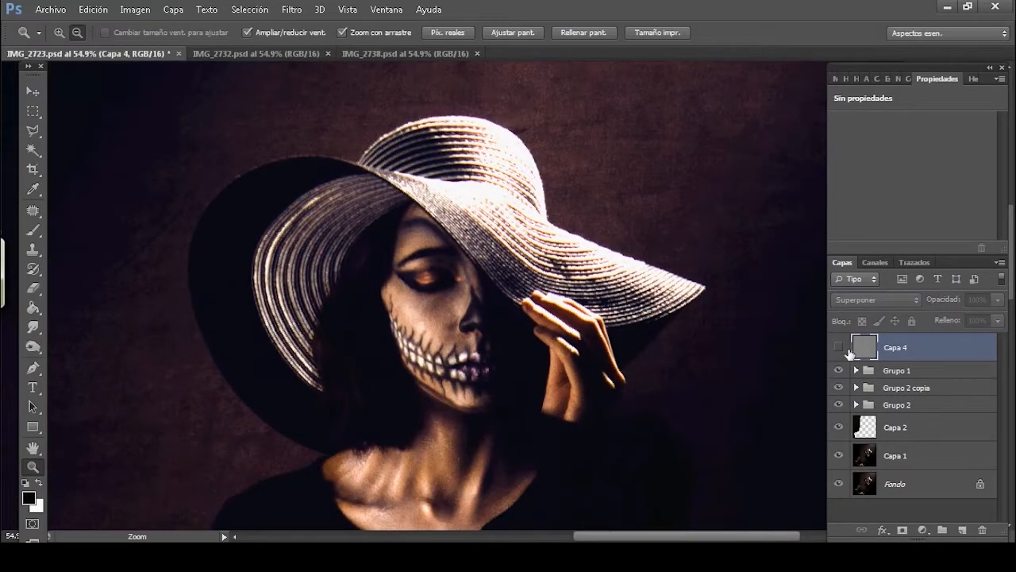
{"action": "left_click_drag", "start_coordinate": [962, 302], "coordinate": [946, 305]}
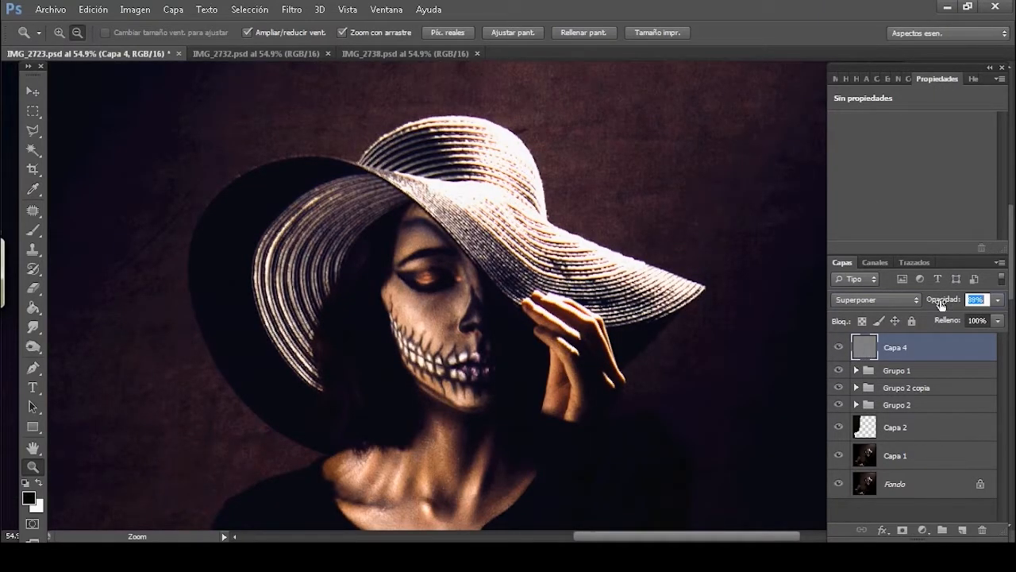
{"action": "left_click_drag", "start_coordinate": [491, 348], "coordinate": [378, 362]}
{"action": "left_click_drag", "start_coordinate": [586, 275], "coordinate": [598, 274]}
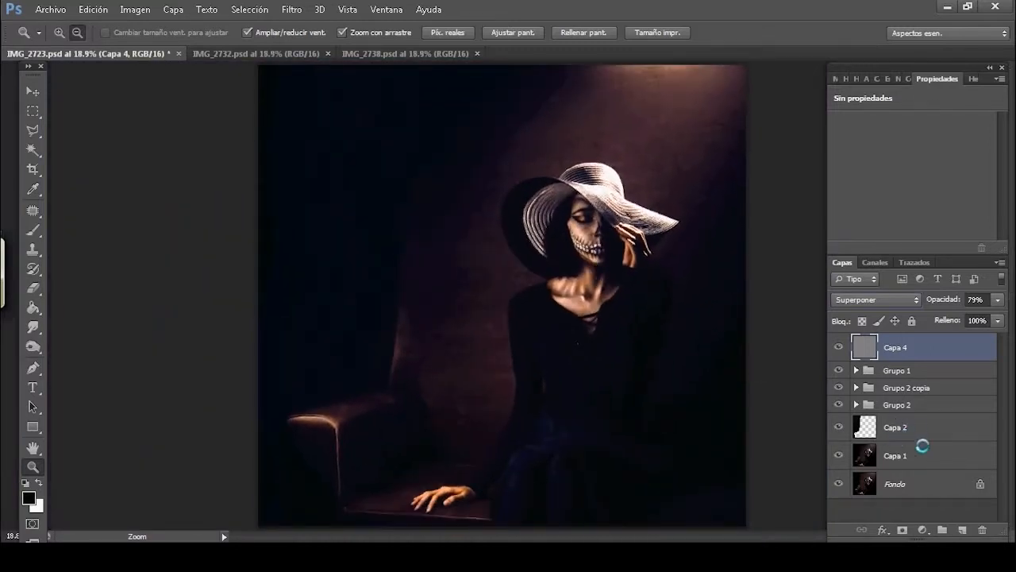
Try Analog Efex Pro 2 on Capa 5, previewing the Cámara clásica presets and the Sutil film types.
{"action": "left_click", "coordinate": [295, 13]}
{"action": "mouse_move", "coordinate": [309, 322]}
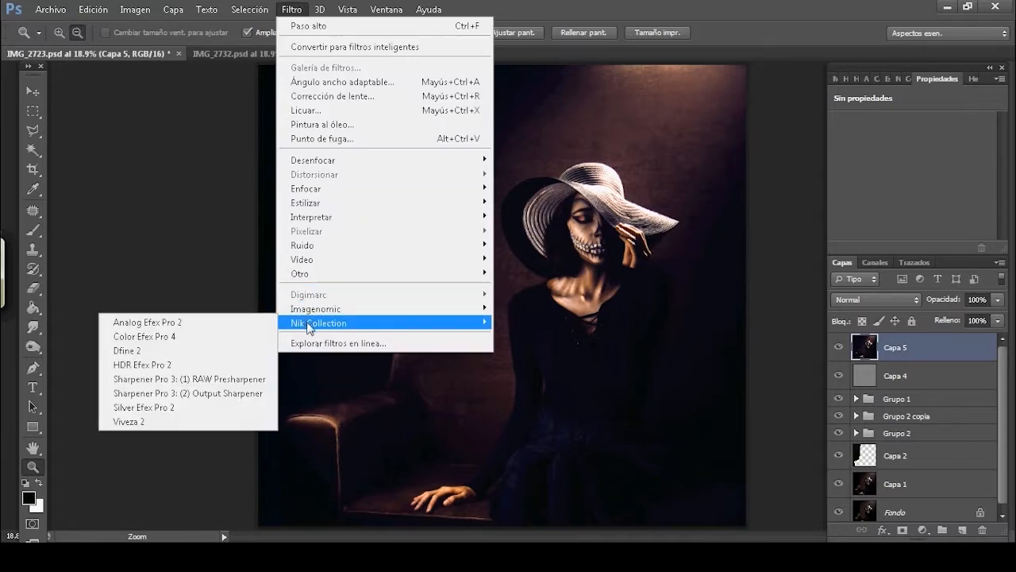
{"action": "left_click", "coordinate": [181, 337]}
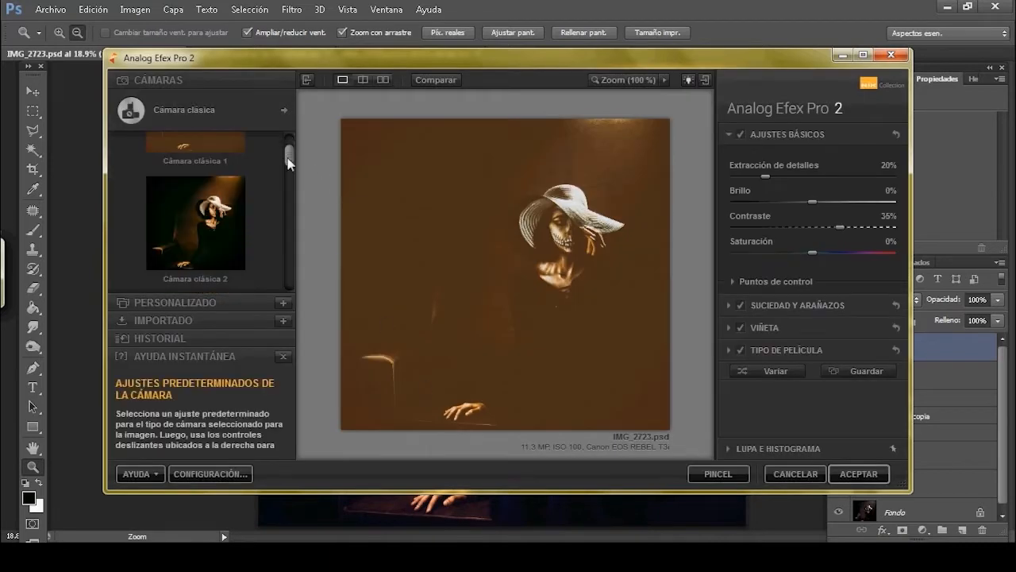
{"action": "scroll", "coordinate": [283, 177], "scroll_direction": "down", "scroll_amount": 3}
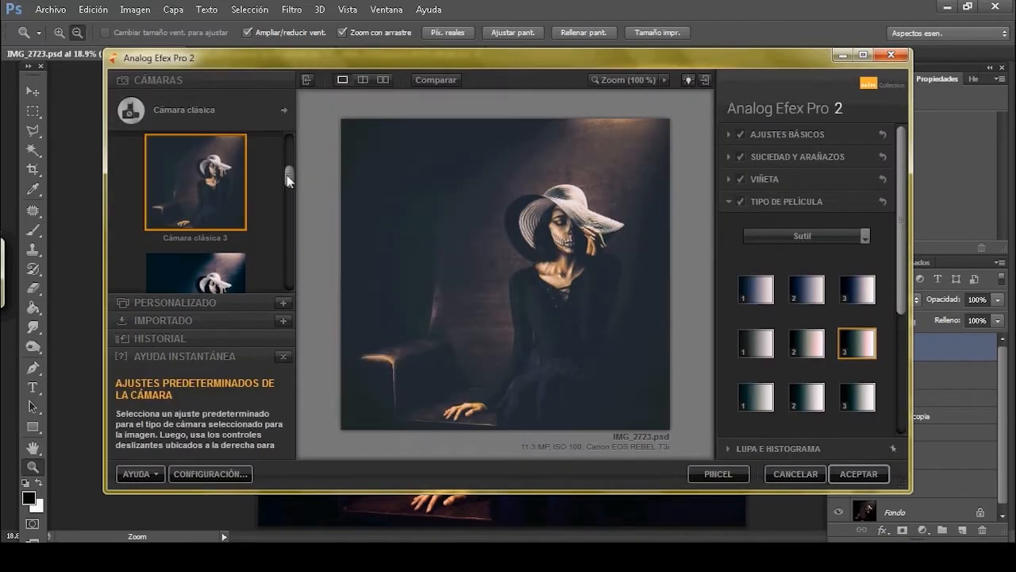
{"action": "left_click_drag", "start_coordinate": [289, 181], "coordinate": [284, 243]}
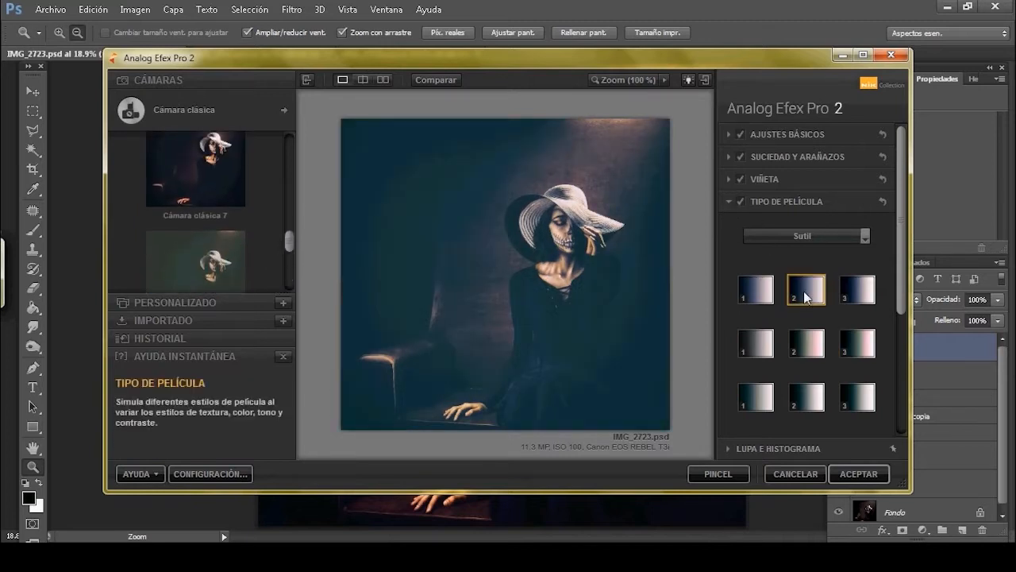
{"action": "left_click", "coordinate": [817, 357]}
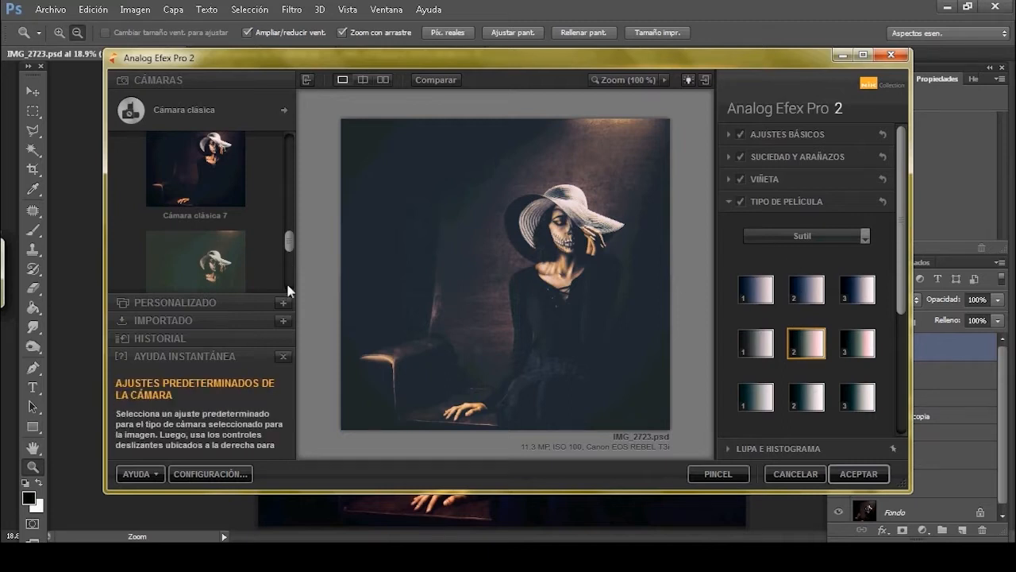
{"action": "left_click", "coordinate": [724, 138]}
{"action": "left_click", "coordinate": [858, 474]}
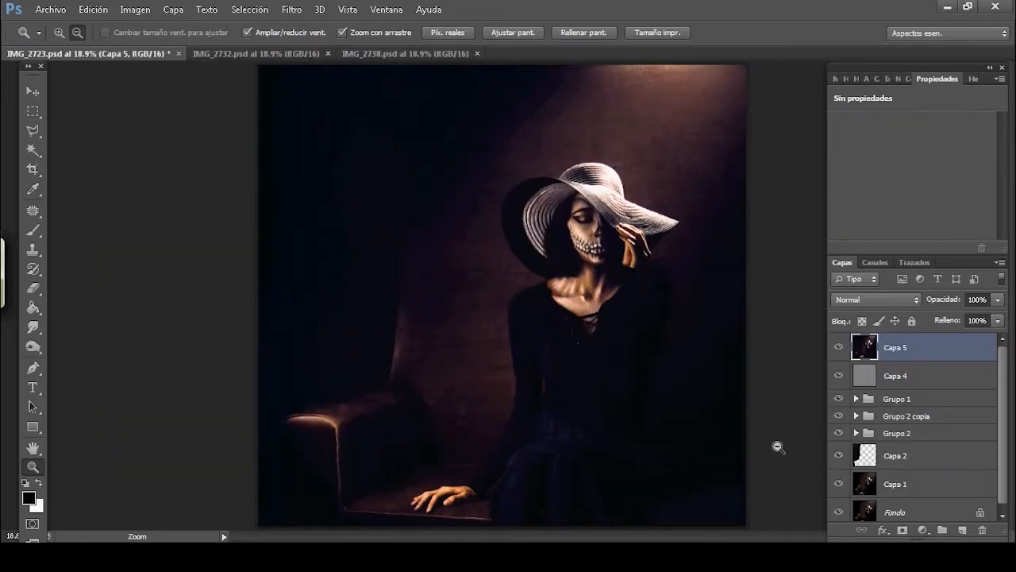
Start Silver Efex Pro 2 on Capa 5, try several presets and select 034 Amarillento 2.
{"action": "left_click", "coordinate": [291, 9]}
{"action": "mouse_move", "coordinate": [287, 320]}
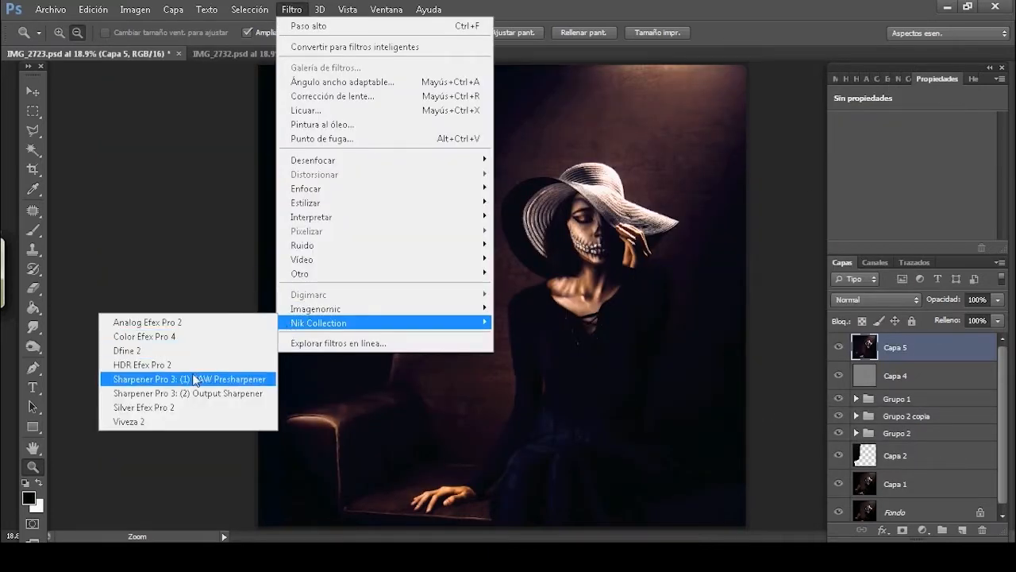
{"action": "left_click", "coordinate": [212, 407]}
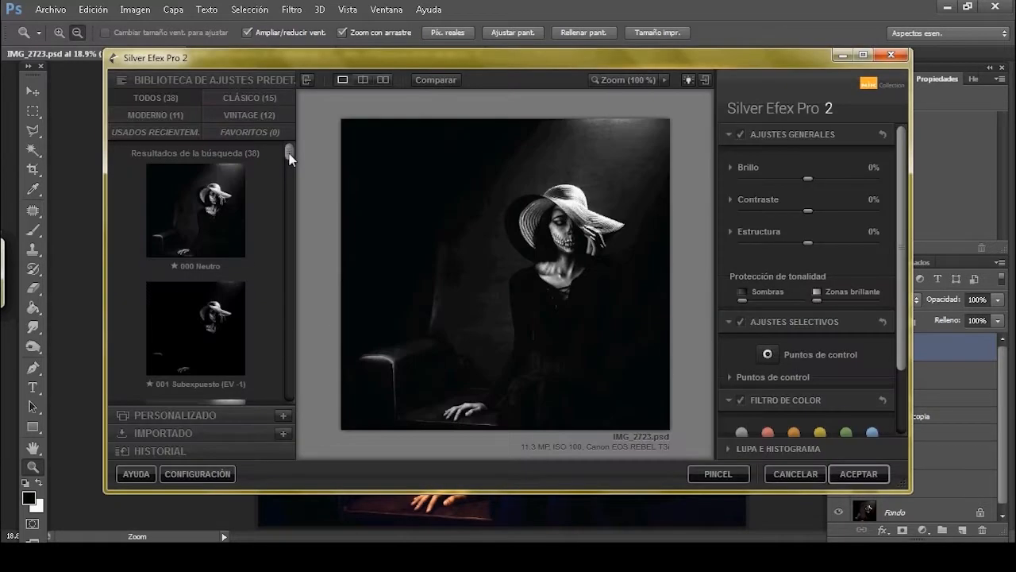
{"action": "left_click_drag", "start_coordinate": [289, 154], "coordinate": [289, 373]}
{"action": "left_click", "coordinate": [215, 176]}
{"action": "left_click", "coordinate": [219, 342]}
{"action": "left_click", "coordinate": [264, 367]}
{"action": "left_click", "coordinate": [227, 236]}
{"action": "left_click", "coordinate": [216, 303]}
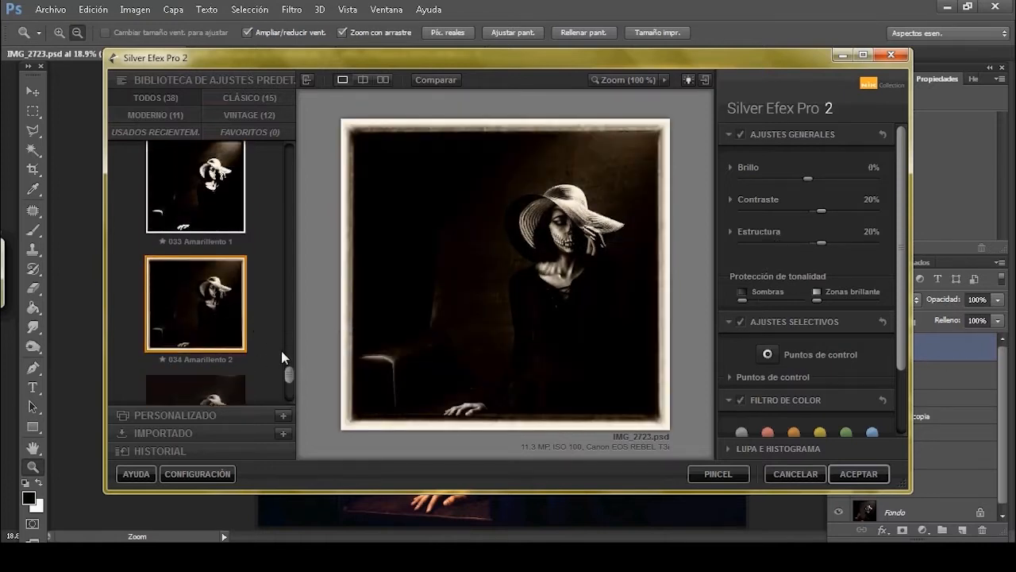
Set Bordes de imagen to Desactivado in the preset's Ajustes de acabado.
{"action": "scroll", "coordinate": [849, 241], "scroll_direction": "down", "scroll_amount": 3}
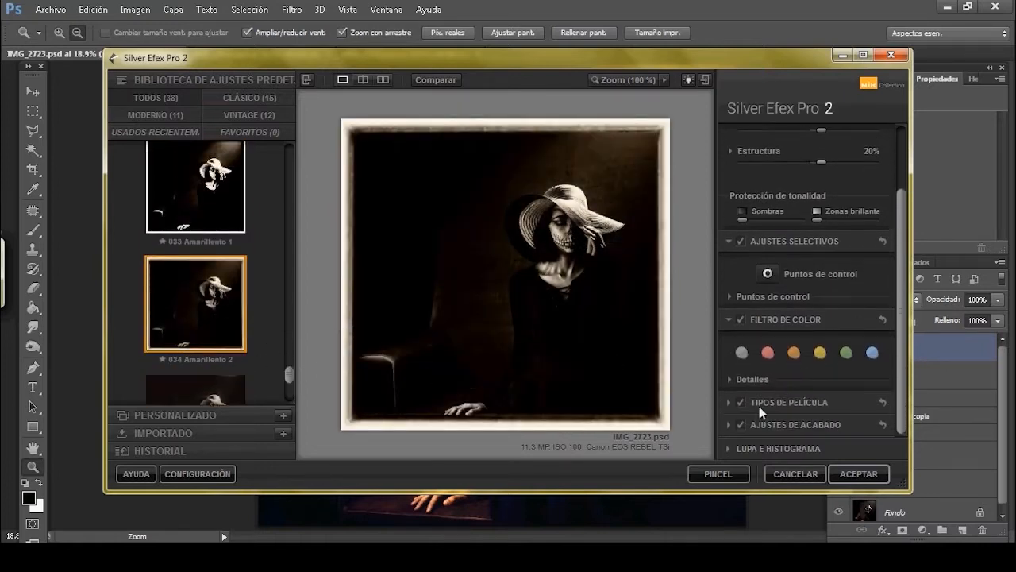
{"action": "scroll", "coordinate": [903, 221], "scroll_direction": "up", "scroll_amount": 3}
{"action": "scroll", "coordinate": [902, 233], "scroll_direction": "down", "scroll_amount": 3}
{"action": "left_click", "coordinate": [739, 425]}
{"action": "left_click", "coordinate": [740, 428]}
{"action": "left_click", "coordinate": [728, 425]}
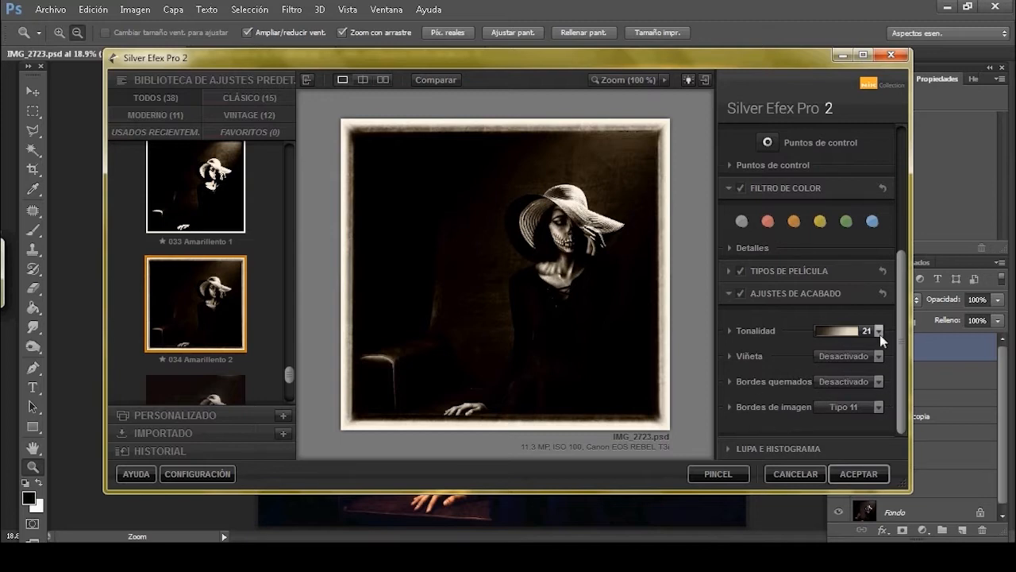
{"action": "left_click", "coordinate": [878, 381]}
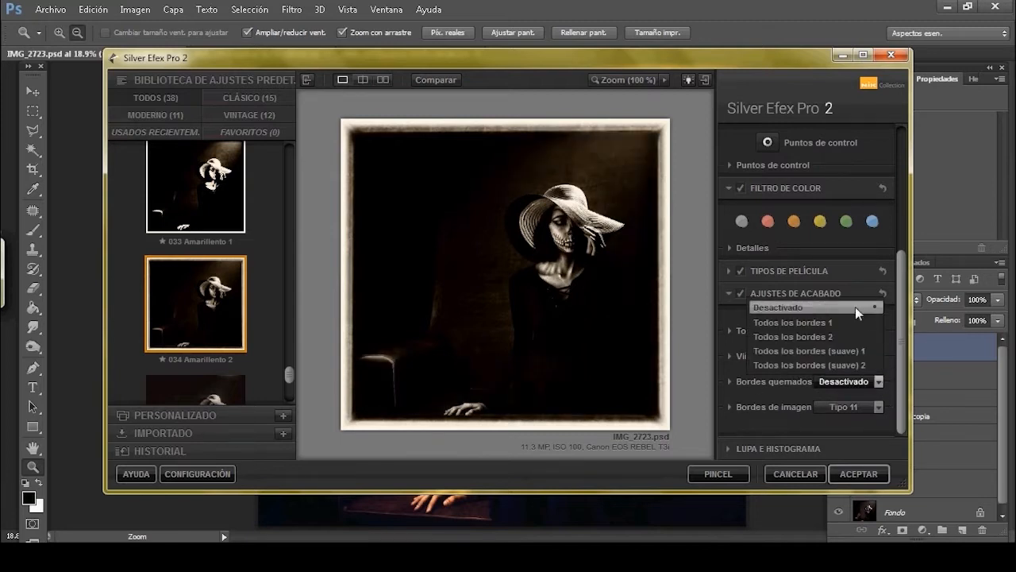
{"action": "left_click", "coordinate": [856, 308]}
{"action": "left_click", "coordinate": [878, 406]}
{"action": "left_click", "coordinate": [859, 193]}
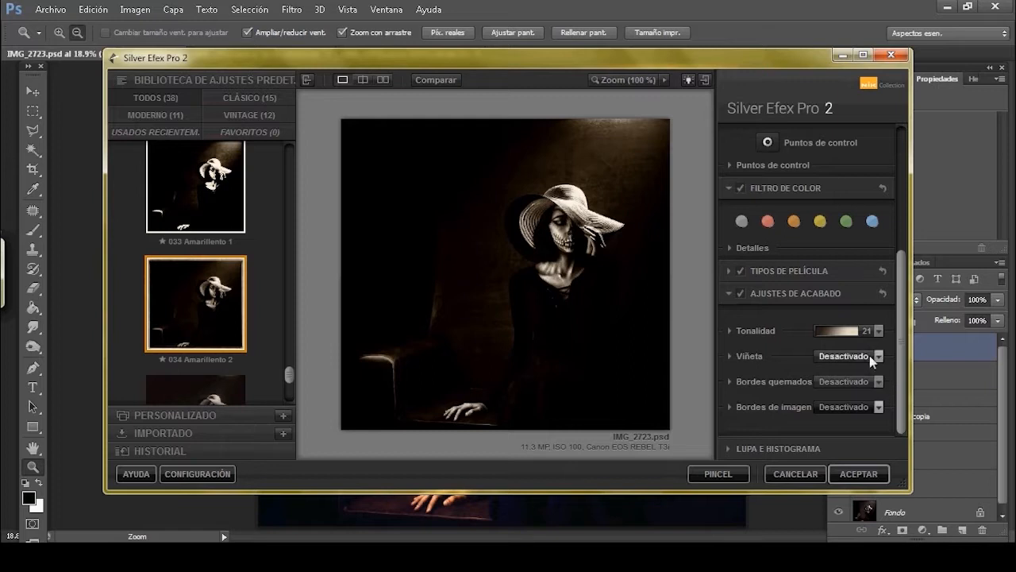
{"action": "left_click", "coordinate": [878, 331]}
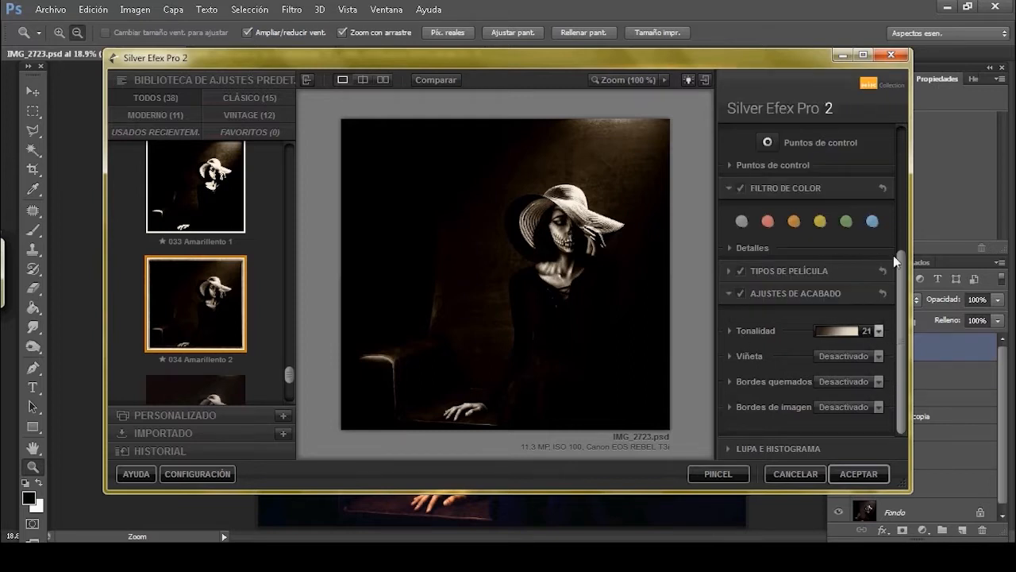
Try several vignettes, choose Marco blanco 1, and apply the Silver Efex Pro 2 effect.
{"action": "left_click_drag", "start_coordinate": [903, 264], "coordinate": [893, 300]}
{"action": "left_click", "coordinate": [863, 356]}
{"action": "left_click", "coordinate": [850, 240]}
{"action": "left_click", "coordinate": [855, 357]}
{"action": "left_click", "coordinate": [851, 255]}
{"action": "left_click", "coordinate": [855, 357]}
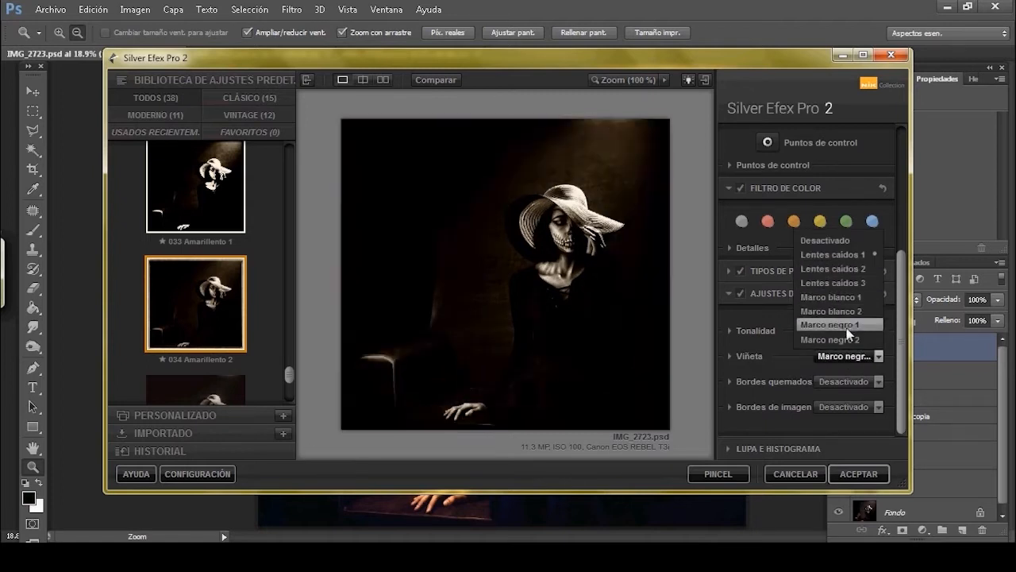
{"action": "left_click", "coordinate": [852, 298]}
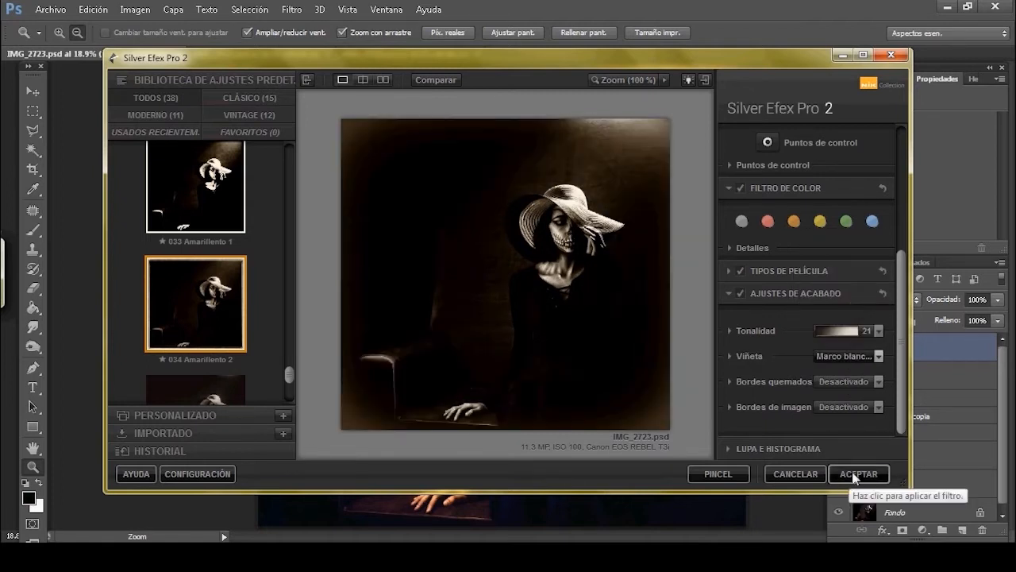
{"action": "left_click", "coordinate": [852, 475]}
Reduce the Silver Efex Pro 2 layer's opacity, compare the image with it hidden and shown, and delete that layer.
{"action": "key", "text": "ctrl+s"}
{"action": "mouse_move", "coordinate": [946, 307]}
{"action": "left_mouse_down"}
{"action": "mouse_move", "coordinate": [912, 306]}
{"action": "mouse_move", "coordinate": [943, 303]}
{"action": "left_mouse_up"}
{"action": "left_click", "coordinate": [839, 349]}
{"action": "left_click", "coordinate": [839, 348]}
{"action": "left_click", "coordinate": [839, 350]}
{"action": "left_click", "coordinate": [839, 350]}
{"action": "left_click", "coordinate": [839, 349]}
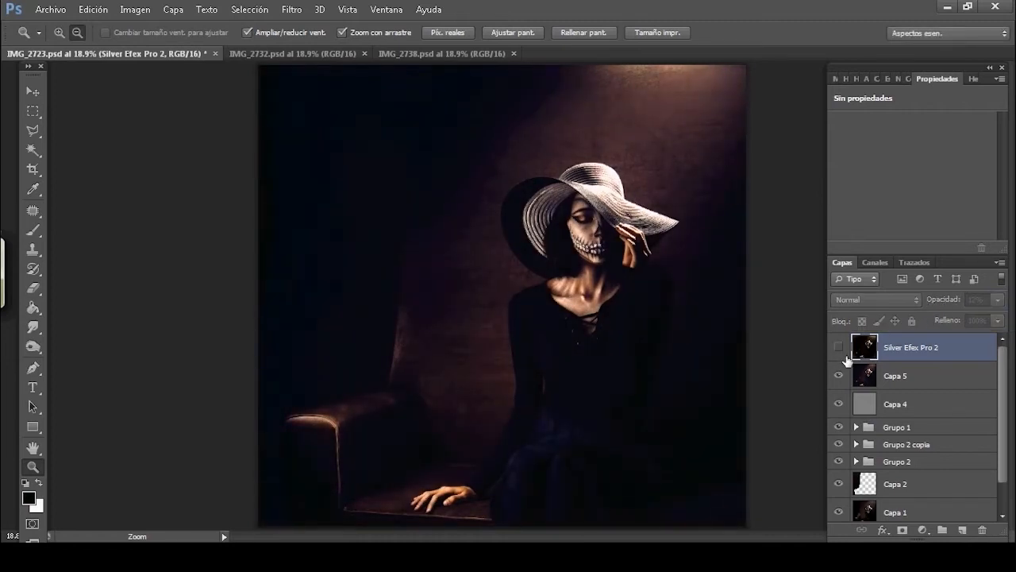
{"action": "key", "text": "Delete"}
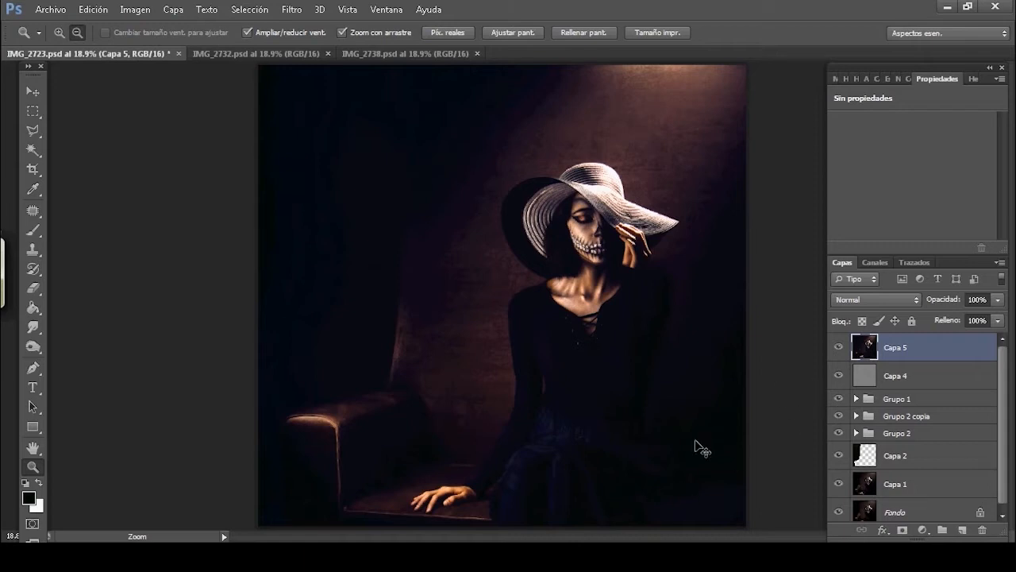